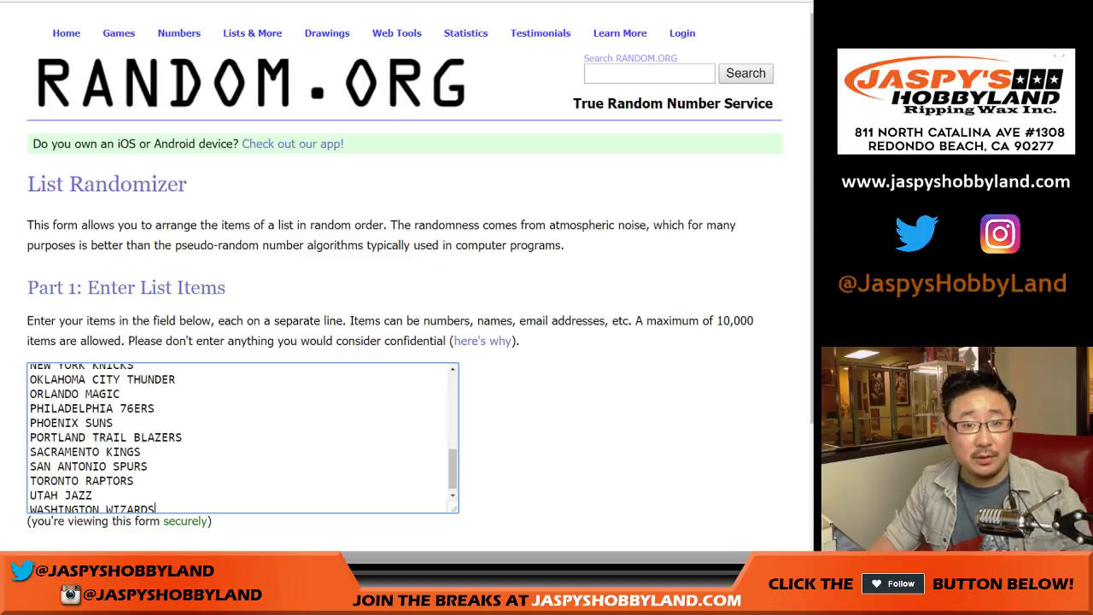
# Randomize the entered list of basketball teams six times in a row
pyautogui.scroll(-3, 406, 276)
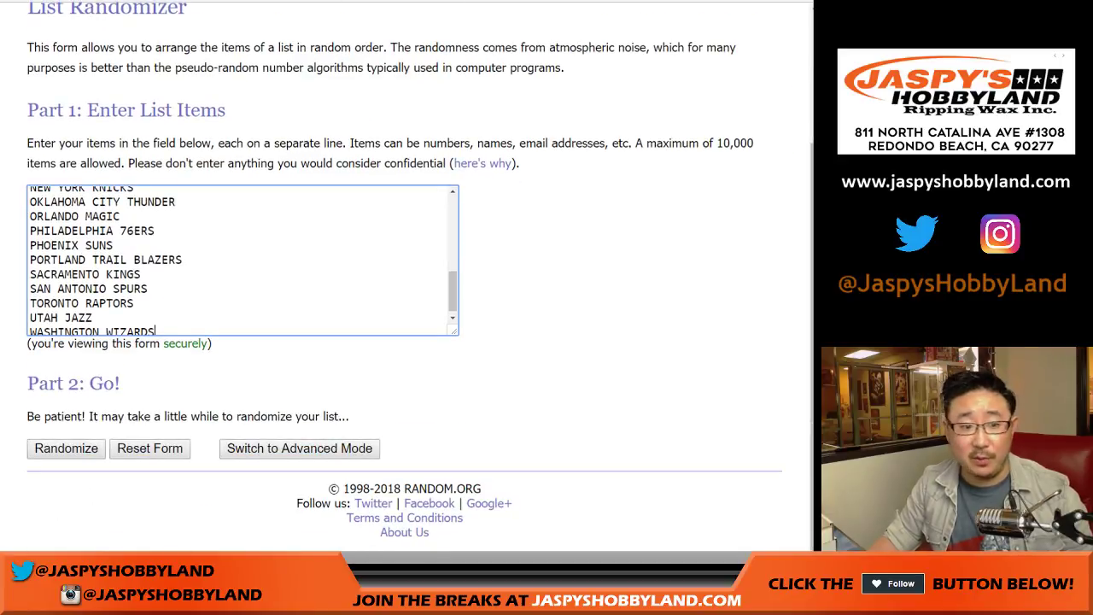
pyautogui.click(66, 448)
pyautogui.scroll(-5, 65, 448)
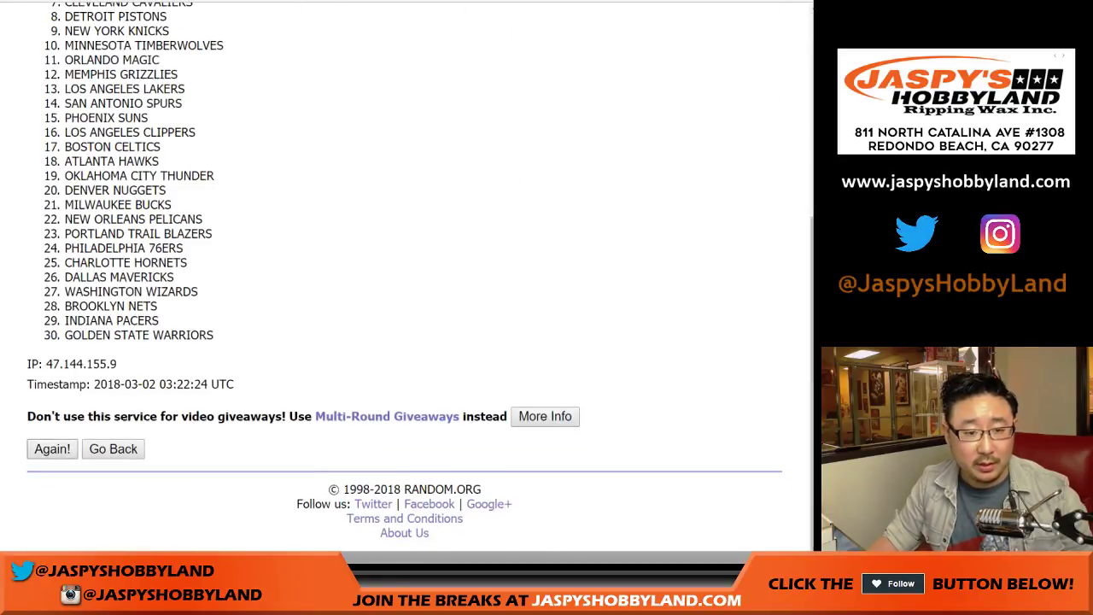
pyautogui.click(52, 448)
pyautogui.click(52, 448)
pyautogui.click(52, 448)
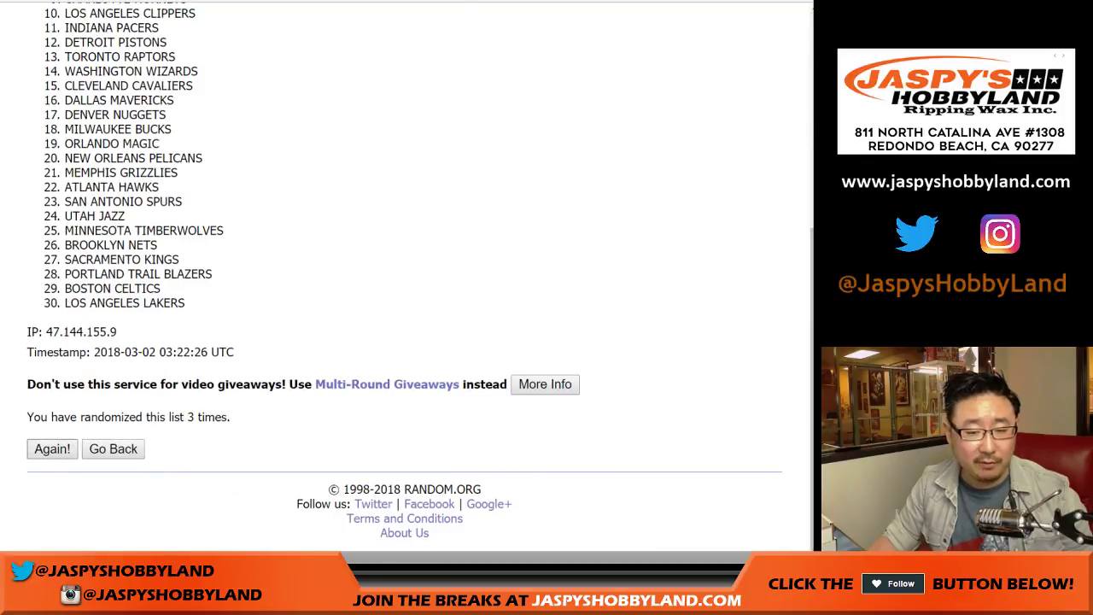
pyautogui.click(52, 449)
pyautogui.click(52, 448)
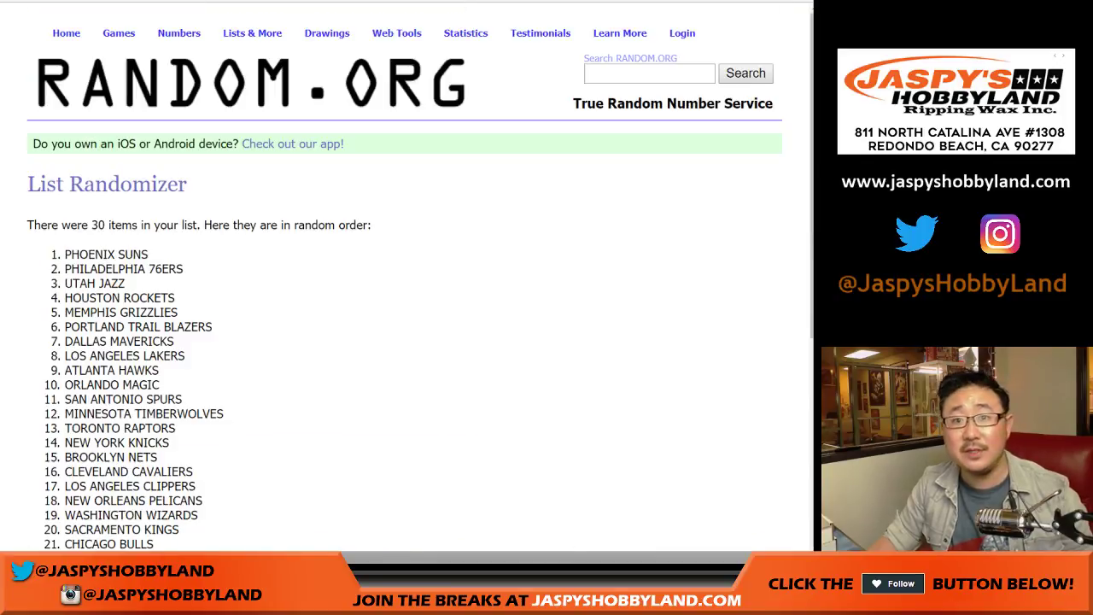
# Copy all 30 team names from the final randomized basketball list
pyautogui.scroll(3, 52, 448)
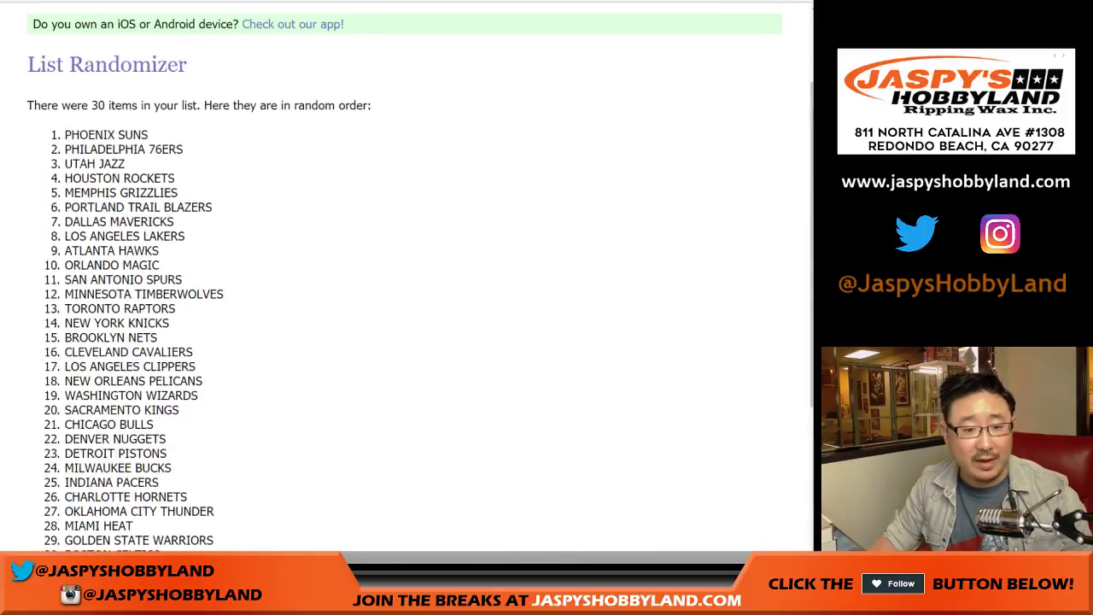
pyautogui.moveTo(64, 134); pyautogui.dragTo(214, 539)
pyautogui.moveTo(463, 521); pyautogui.dragTo(161, 303)
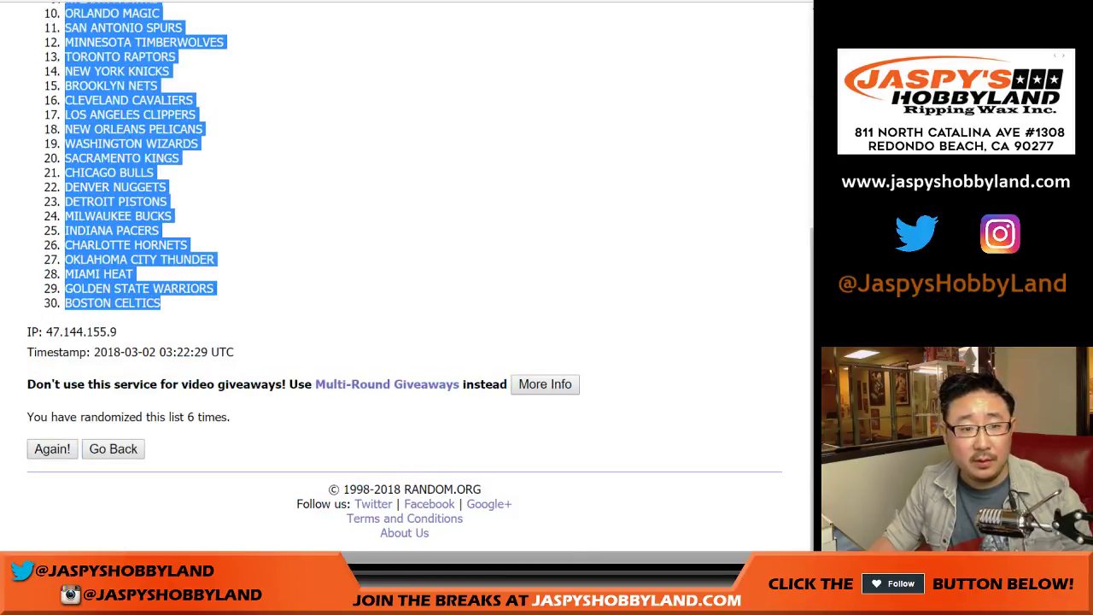
# Switch to the 7Box HYBRID Multi-Sport Mixer RT #5 spreadsheet in Google Sheets and fit column B's width to its football teams
pyautogui.hotkey('ctrl', 'Tab')
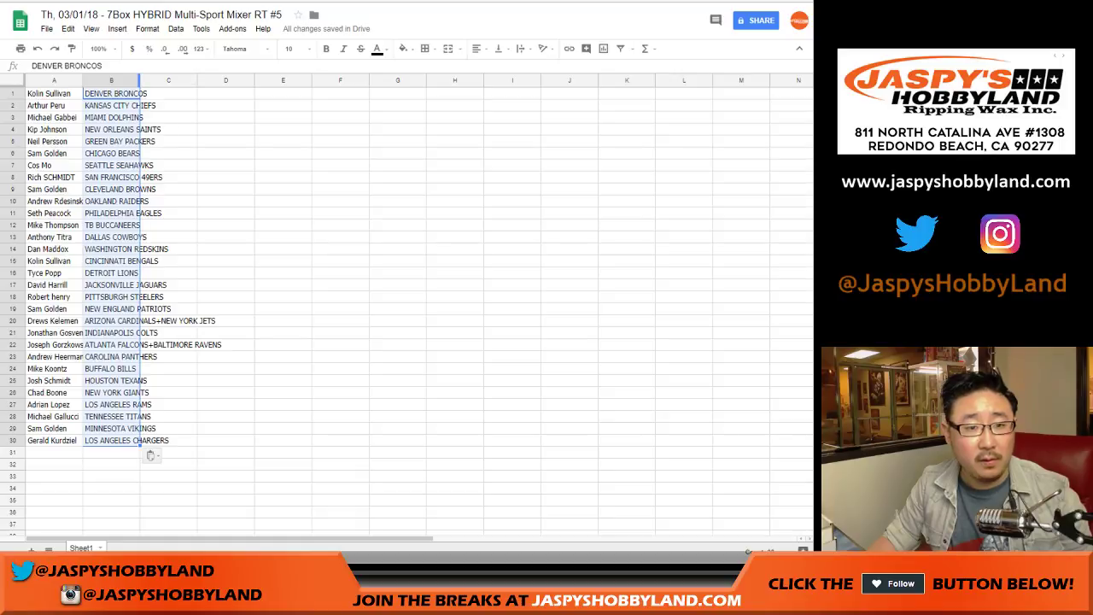
pyautogui.doubleClick(140, 81)
pyautogui.doubleClick(139, 80)
# Paste the randomized basketball teams into column C starting at C1 and fit the column width to them
pyautogui.click(252, 93)
pyautogui.rightClick(232, 96)
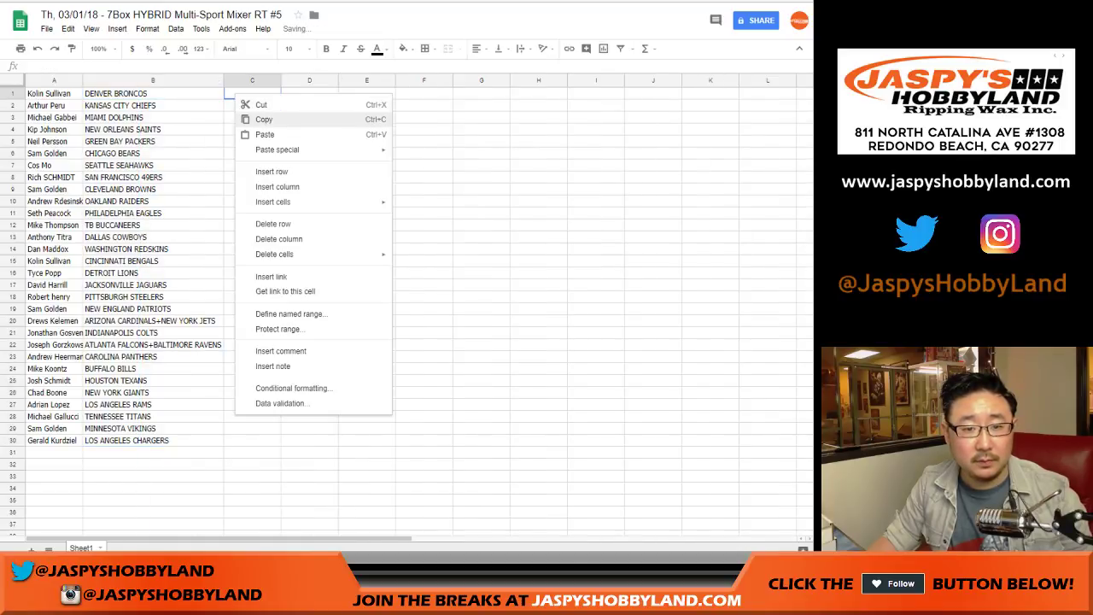
pyautogui.click(256, 135)
pyautogui.doubleClick(280, 81)
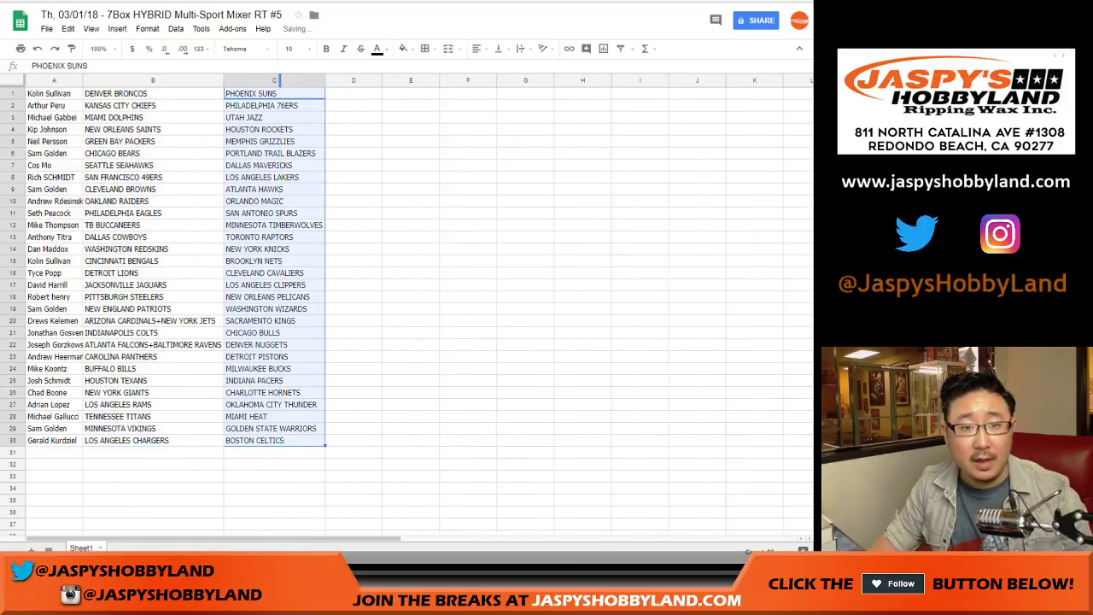
# Switch to the RANDOM.ORG form holding the baseball teams and randomize that list six times
pyautogui.hotkey('ctrl', 'Tab')
pyautogui.hotkey('ctrl', 'Tab')
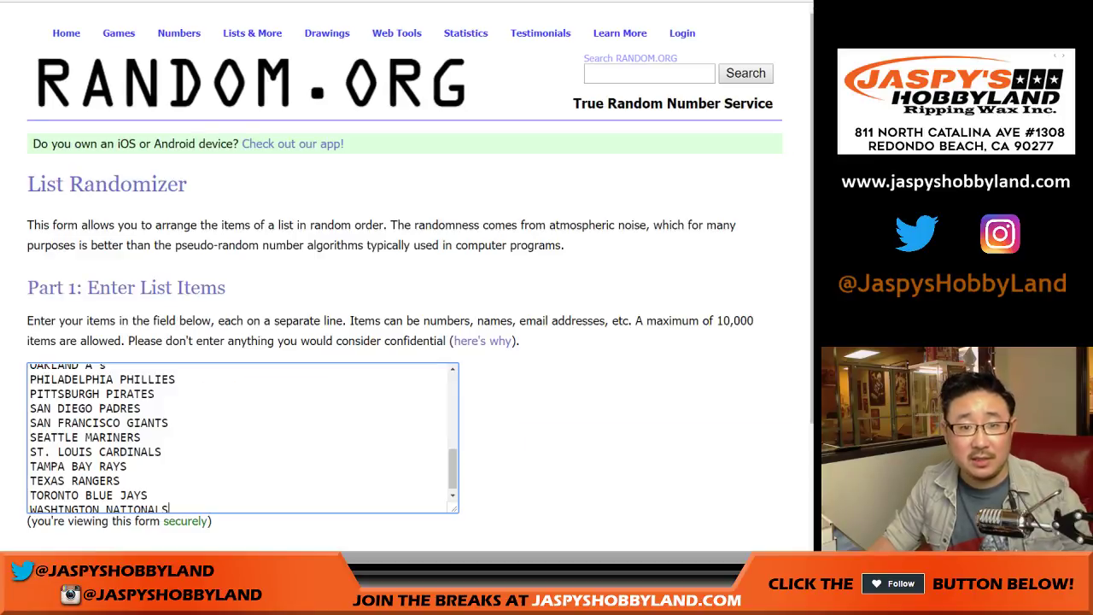
pyautogui.scroll(-2, 406, 273)
pyautogui.click(63, 448)
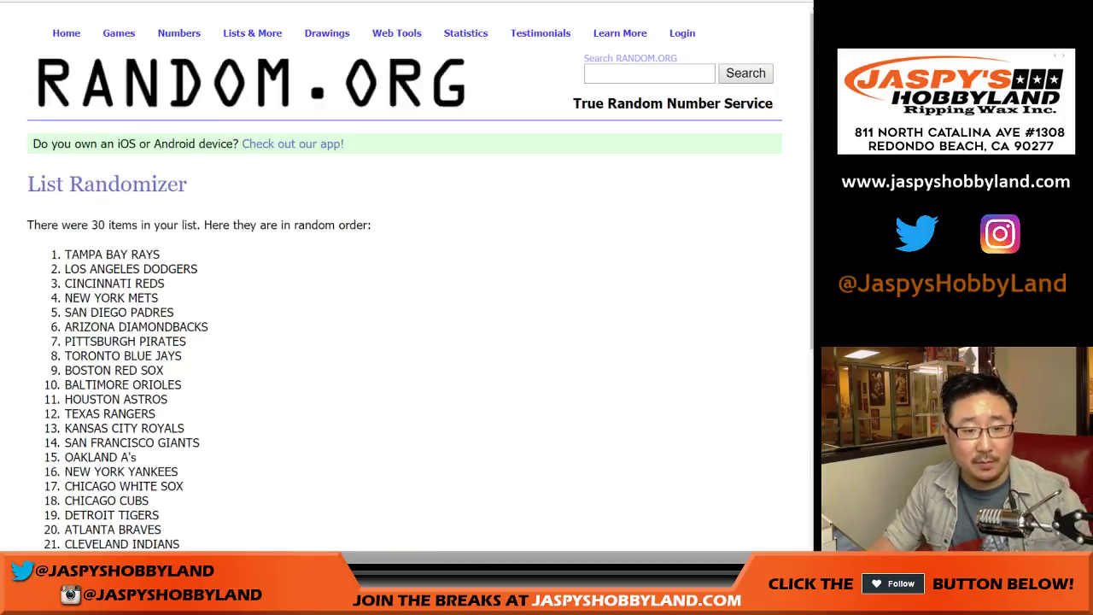
pyautogui.scroll(-5, 58, 449)
pyautogui.click(55, 449)
pyautogui.scroll(-1, 55, 449)
pyautogui.click(52, 448)
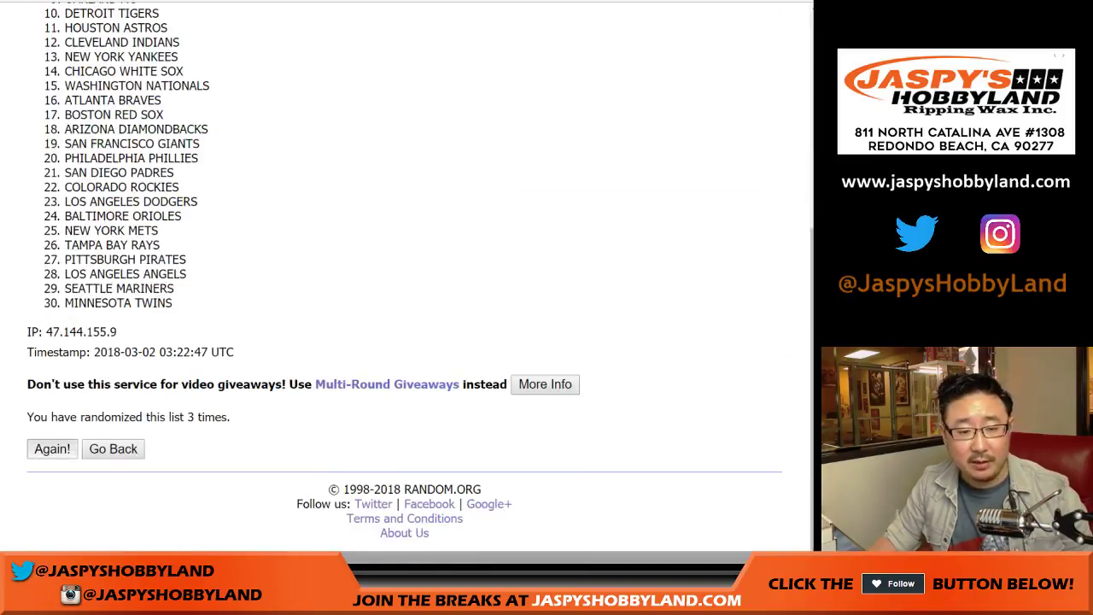
pyautogui.click(52, 448)
pyautogui.click(52, 449)
pyautogui.click(52, 448)
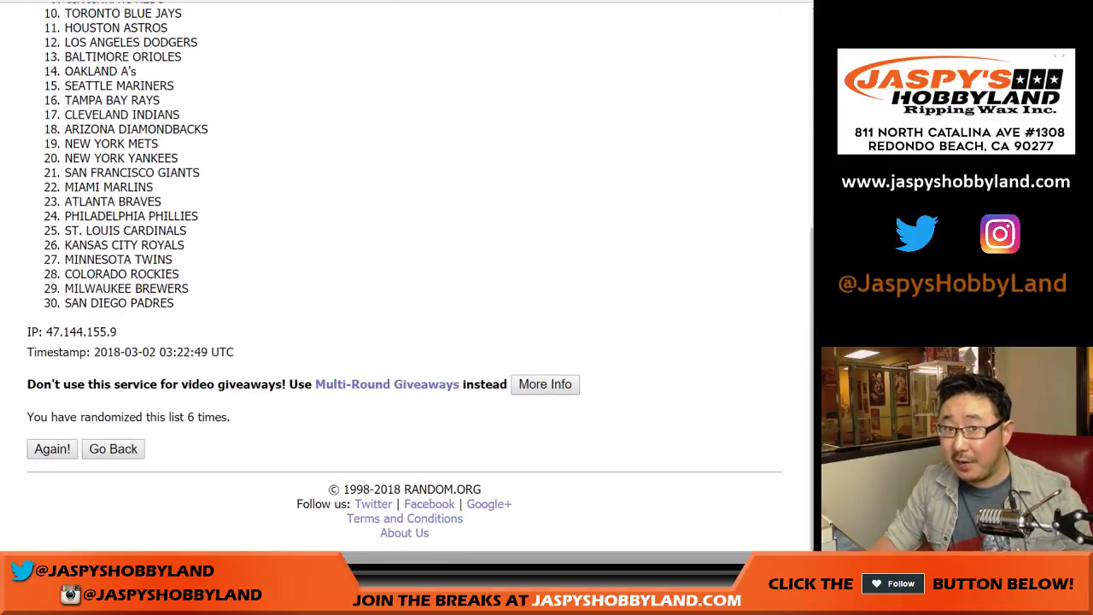
# Copy all 30 team names from the final randomized baseball list
pyautogui.scroll(5, 406, 274)
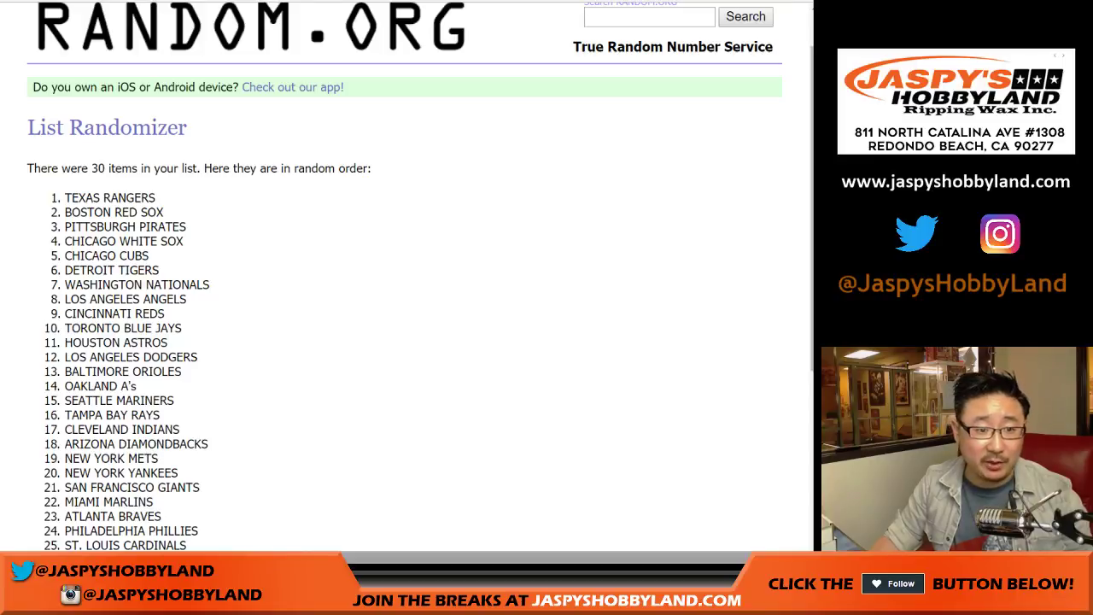
pyautogui.moveTo(65, 198); pyautogui.dragTo(175, 303)
pyautogui.hotkey('ctrl', 'c')
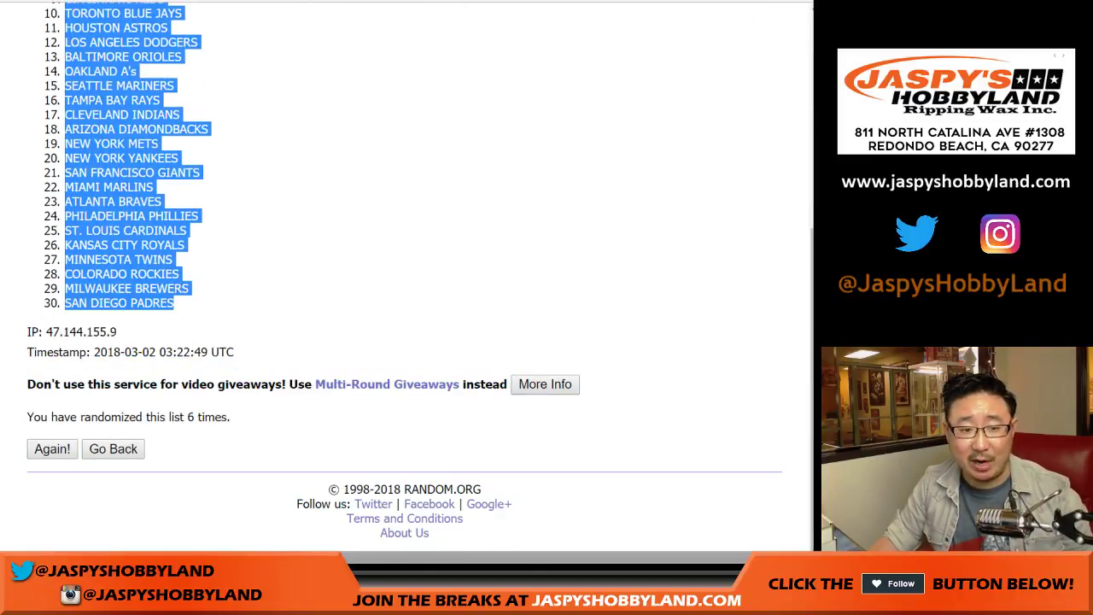
# Return to the Google Sheets spreadsheet, paste the baseball teams into column D starting at D1, and fit the column width
pyautogui.hotkey('ctrl', 'Tab')
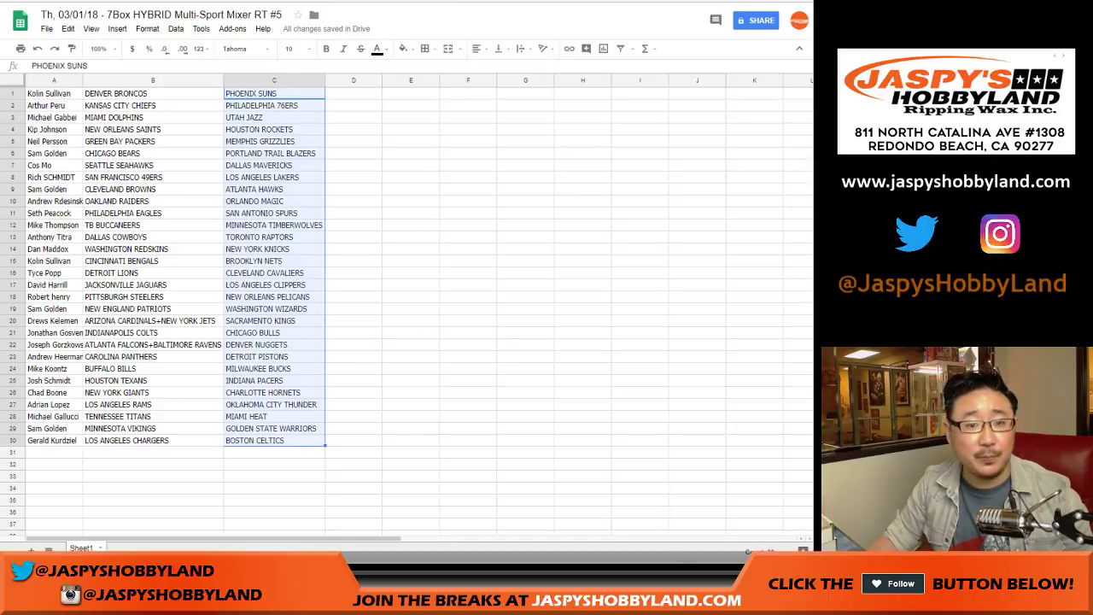
pyautogui.rightClick(333, 94)
pyautogui.click(363, 134)
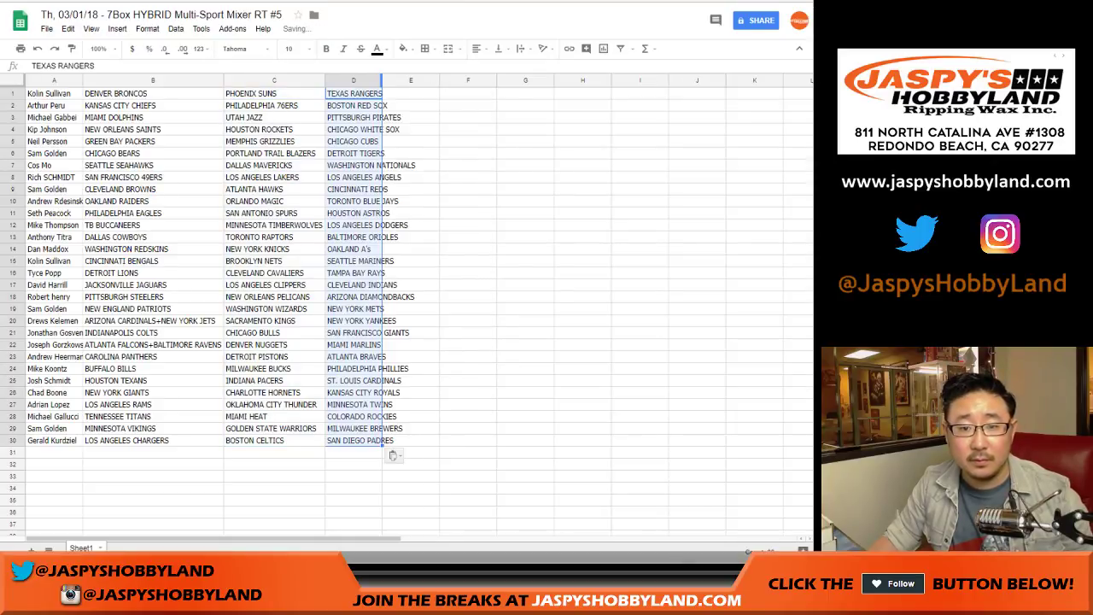
pyautogui.doubleClick(382, 80)
# Set the font of the entire sheet to Roboto at size 14
pyautogui.hotkey('ctrl', 'a')
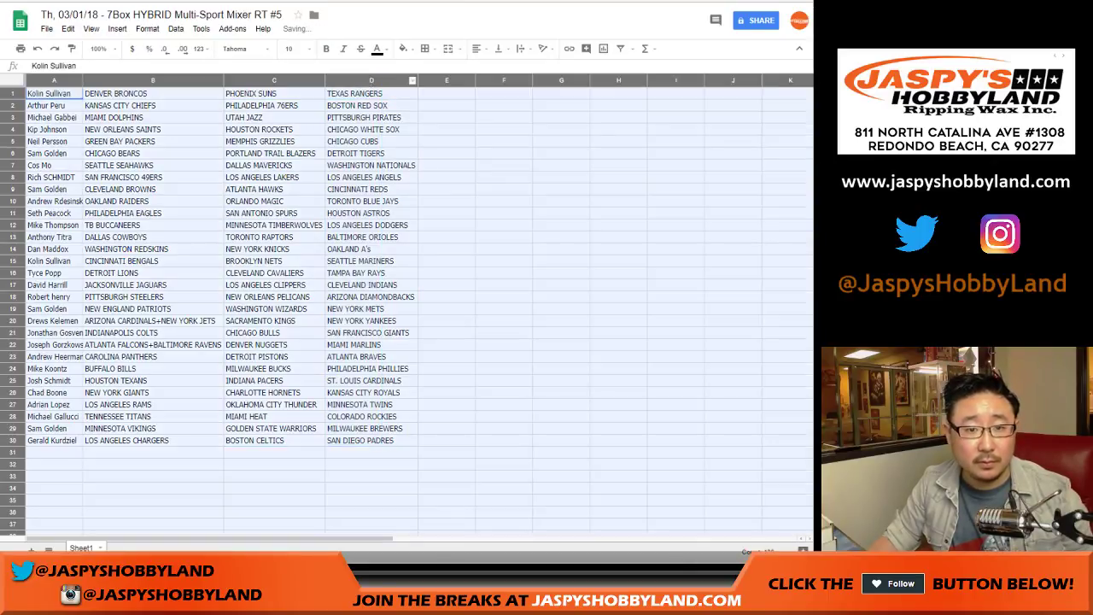
pyautogui.click(246, 49)
pyautogui.click(249, 90)
pyautogui.click(294, 49)
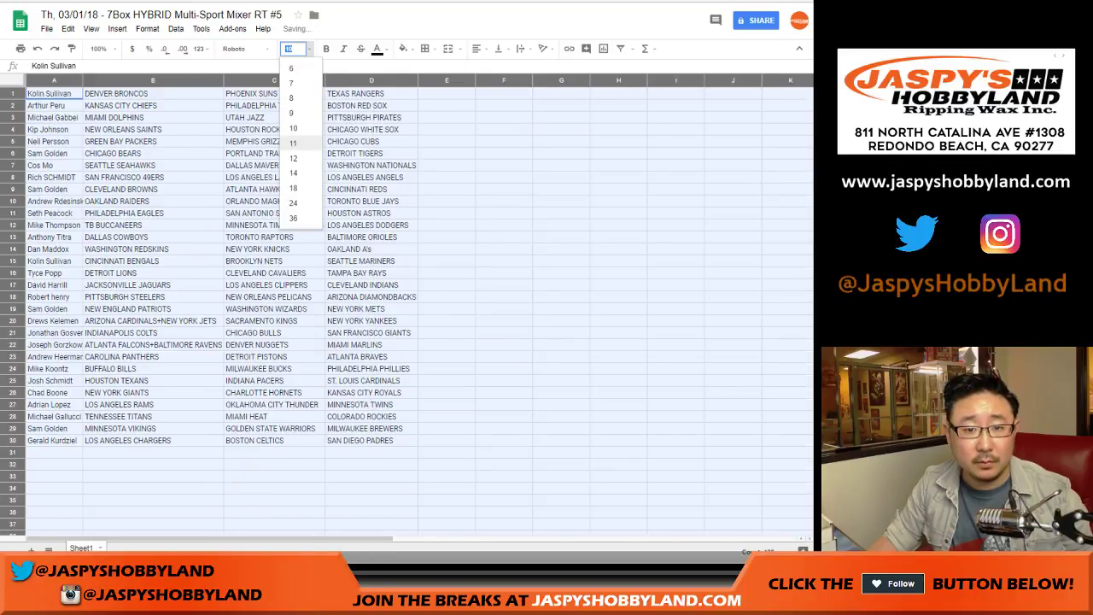
pyautogui.click(294, 173)
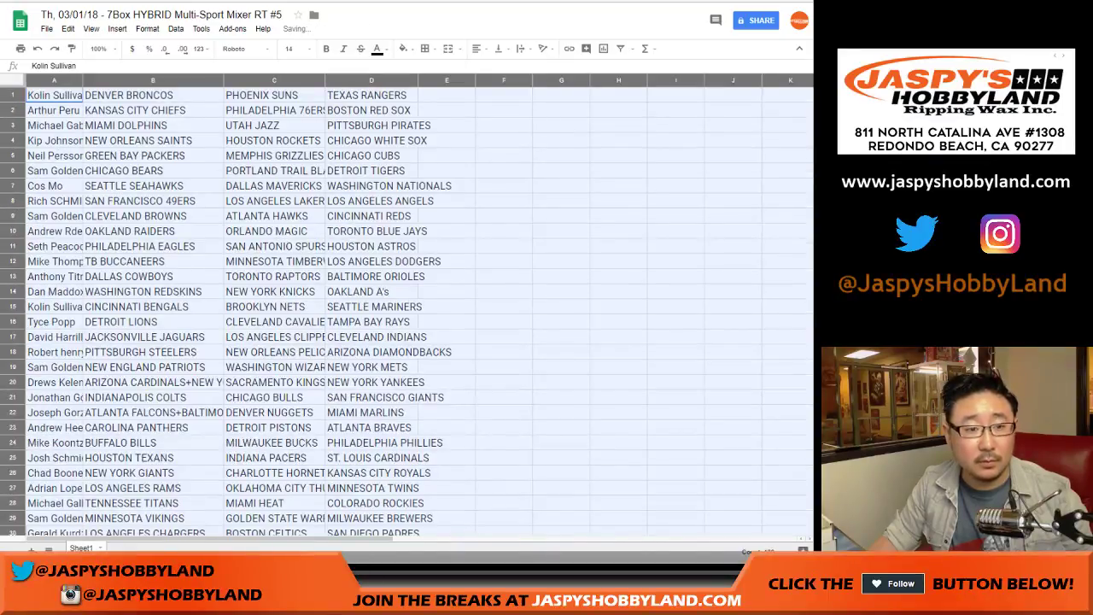
# Fit all column widths to their contents and make the participant names in column A bold
pyautogui.doubleClick(82, 80)
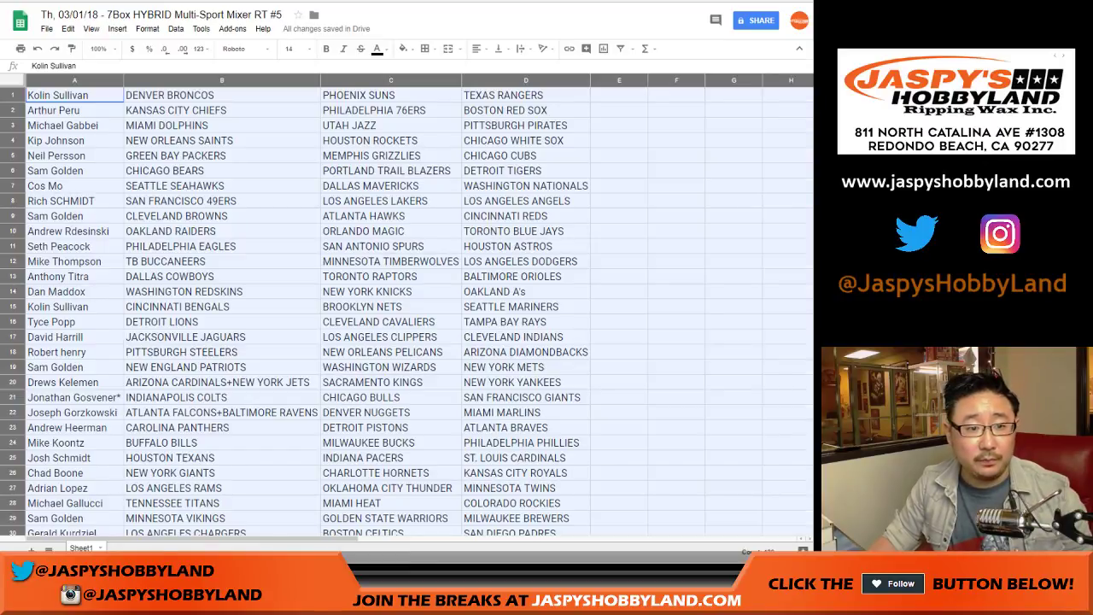
pyautogui.click(82, 80)
pyautogui.click(326, 49)
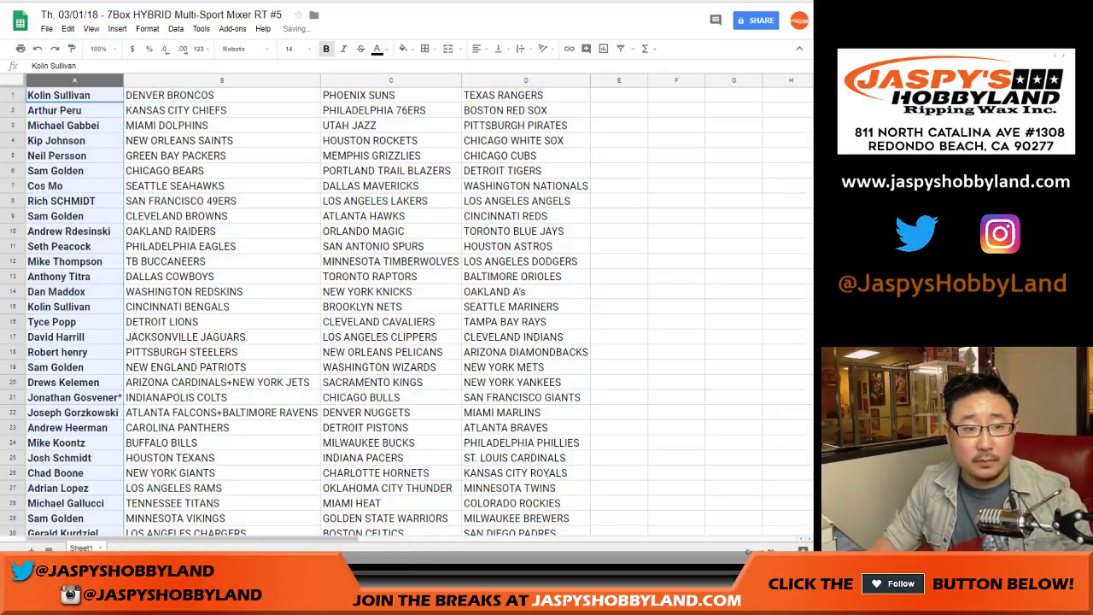
# Review the team assignments one participant at a time, highlighting each row from 1 to 30, and clear the row highlight at the end
pyautogui.click(12, 95)
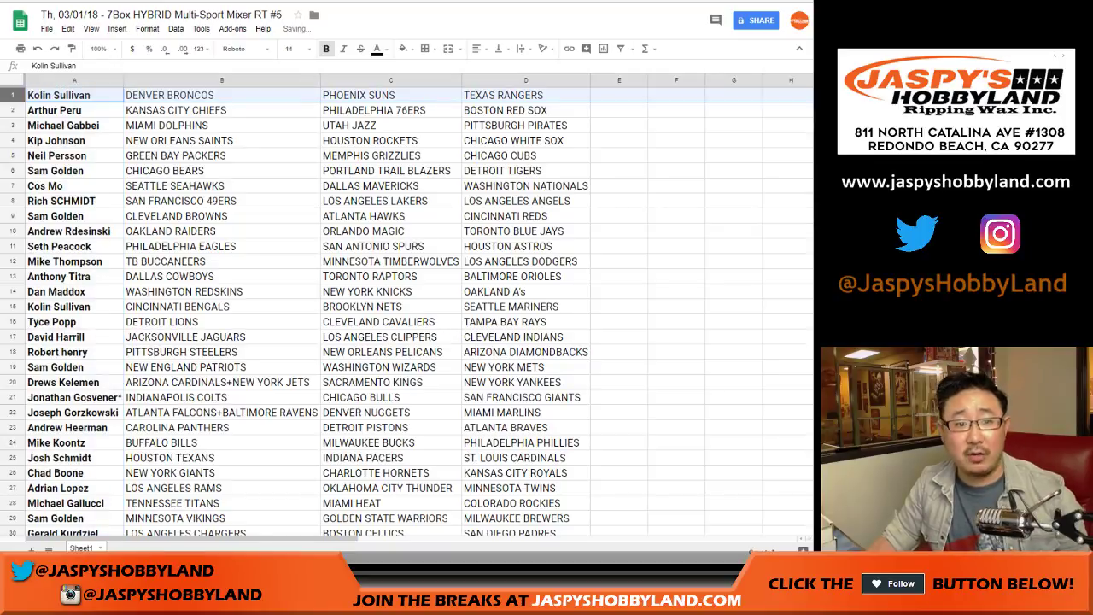
pyautogui.click(13, 110)
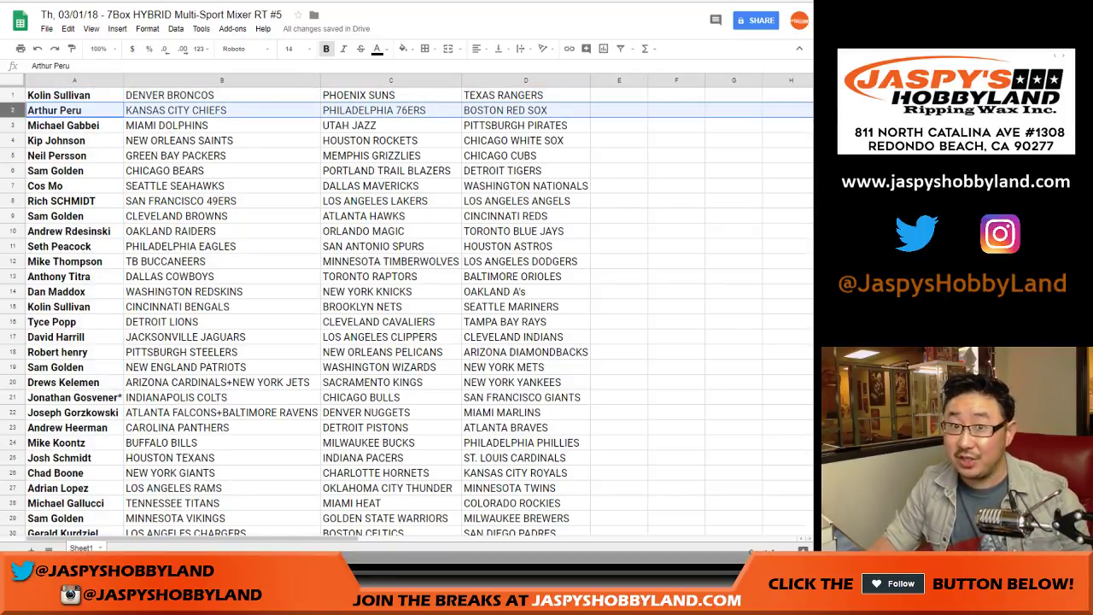
pyautogui.click(12, 126)
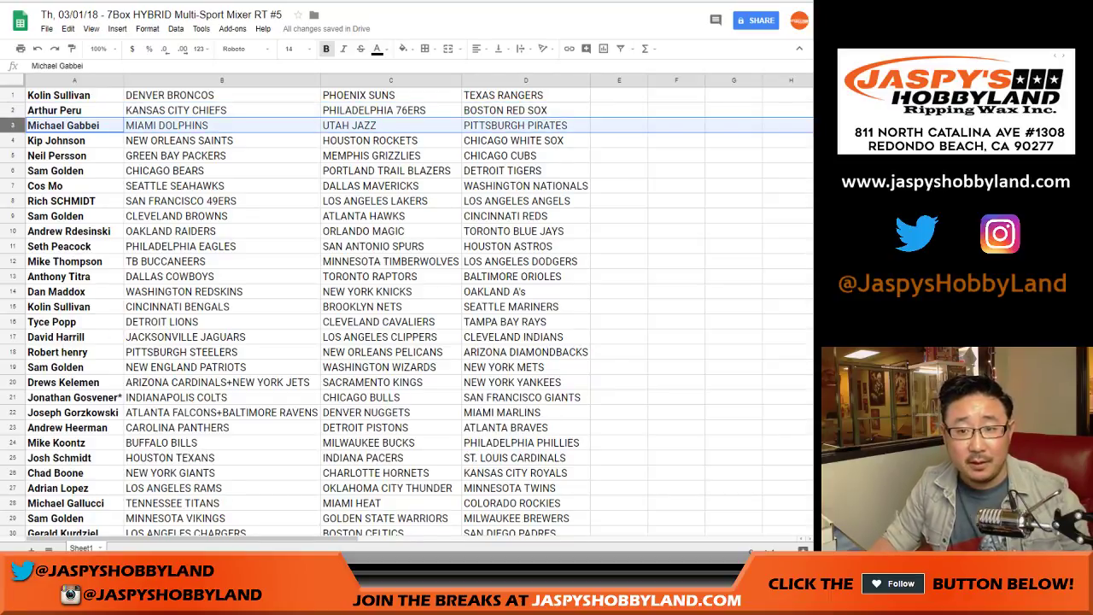
pyautogui.click(13, 141)
pyautogui.click(13, 155)
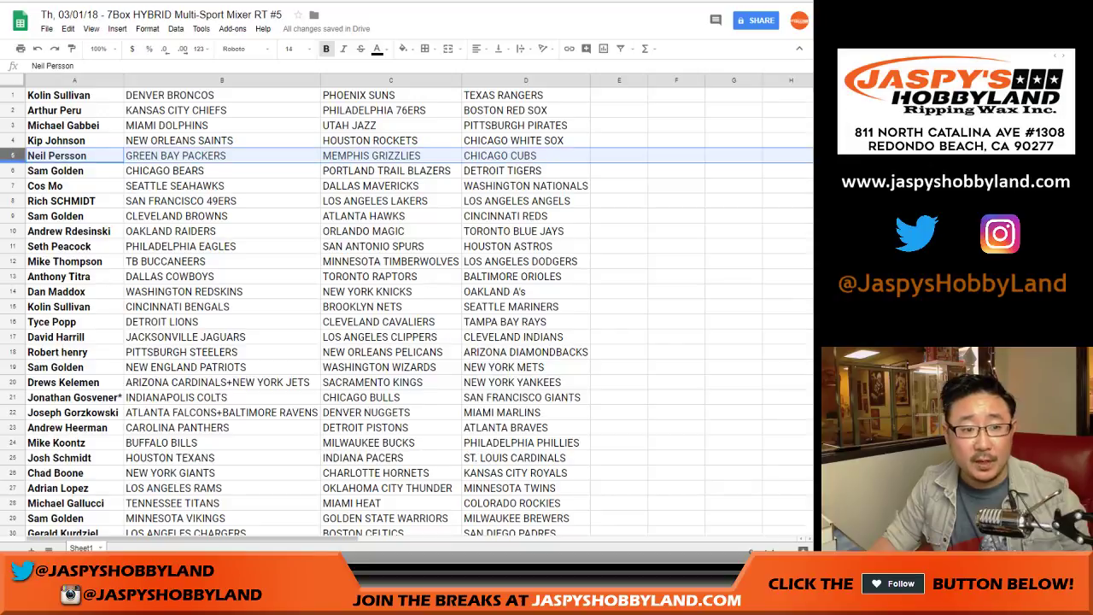
pyautogui.click(13, 171)
pyautogui.click(13, 186)
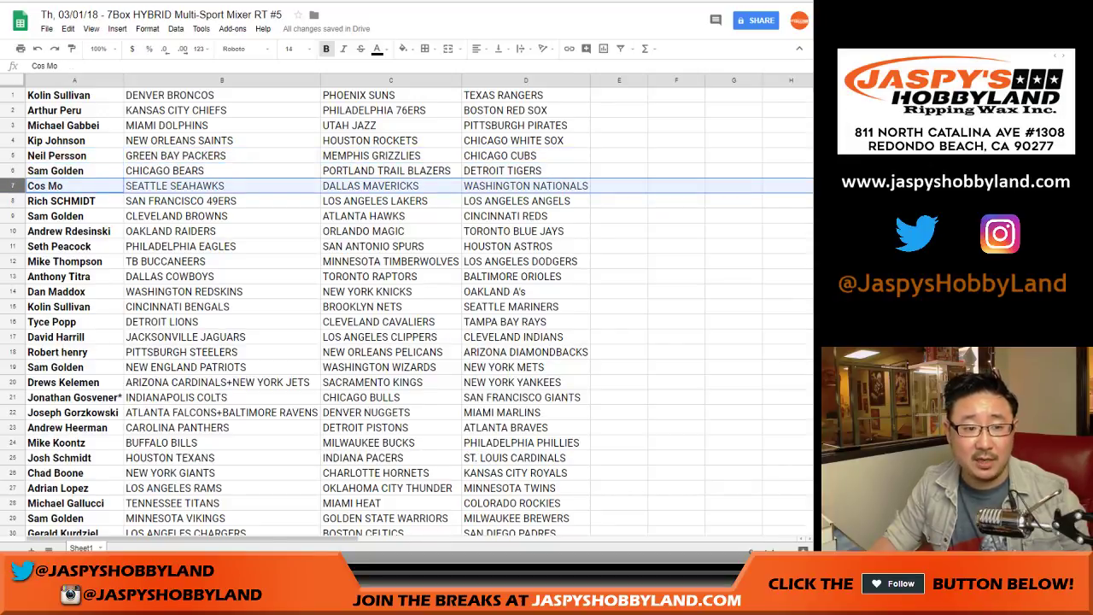
pyautogui.click(13, 201)
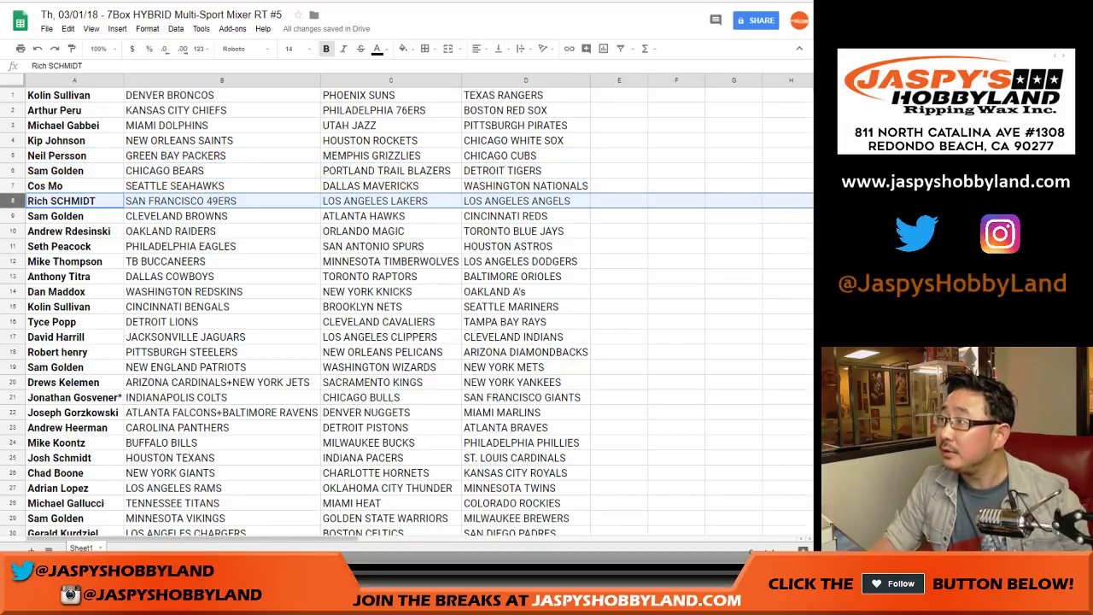
pyautogui.click(13, 216)
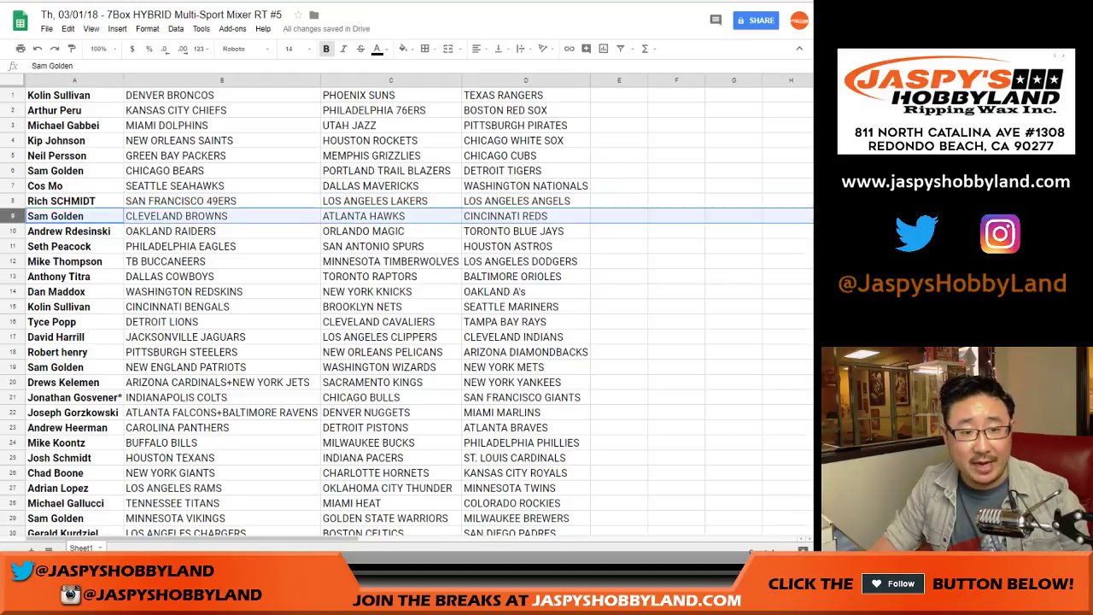
pyautogui.click(12, 231)
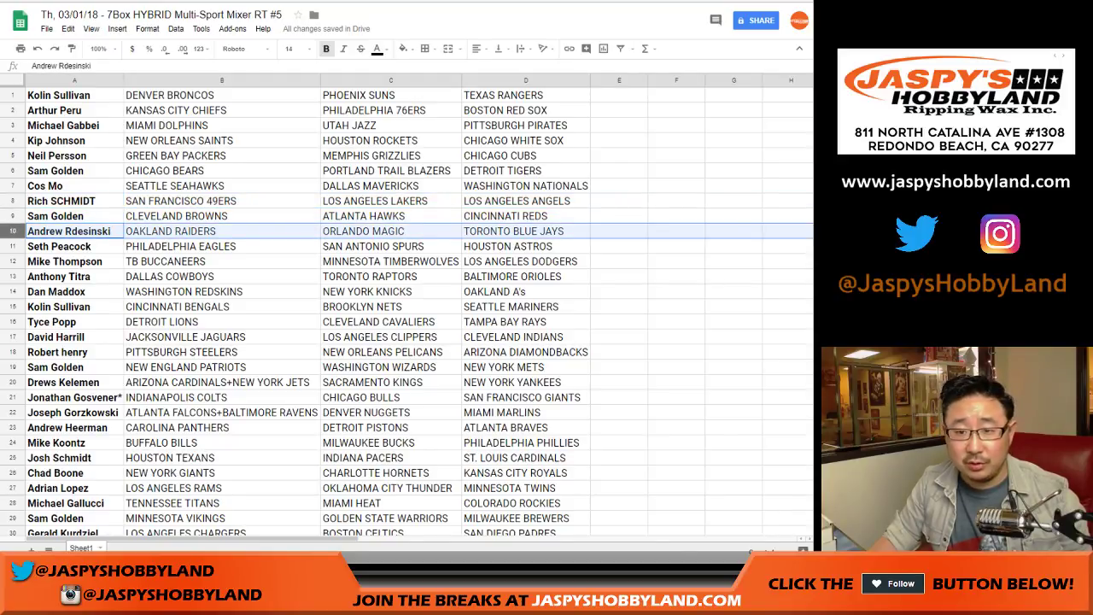
pyautogui.click(13, 246)
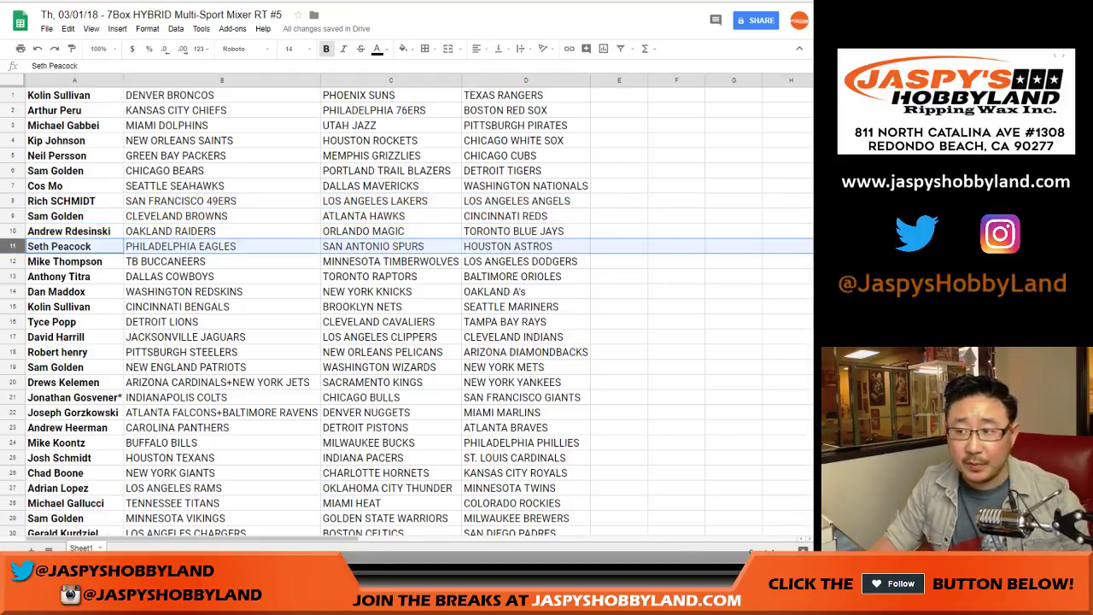
pyautogui.click(12, 262)
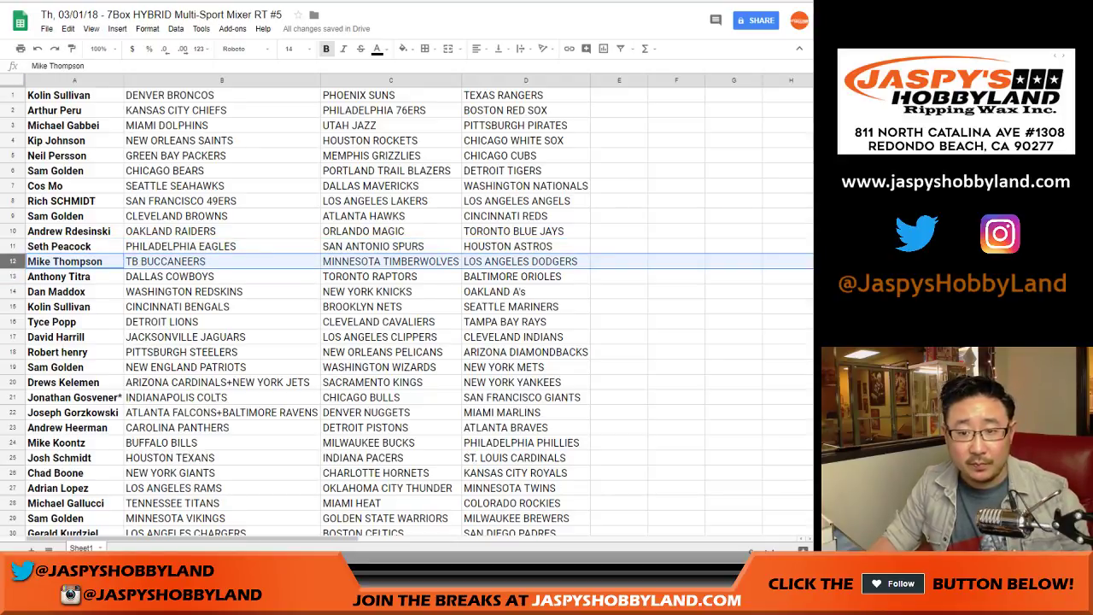
pyautogui.click(13, 277)
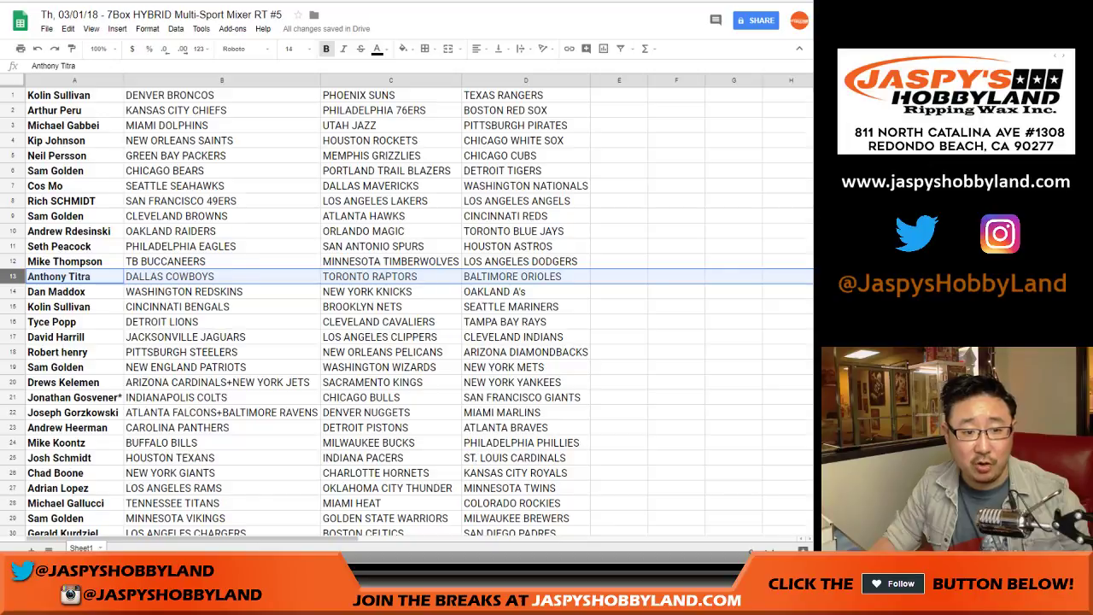
pyautogui.click(13, 292)
pyautogui.click(13, 307)
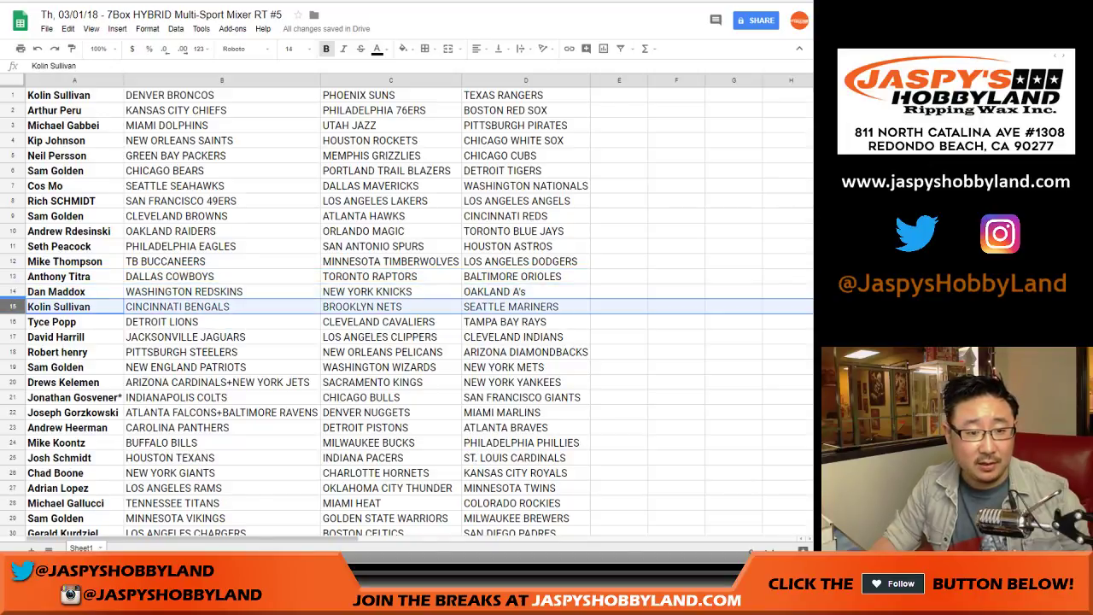
pyautogui.click(12, 322)
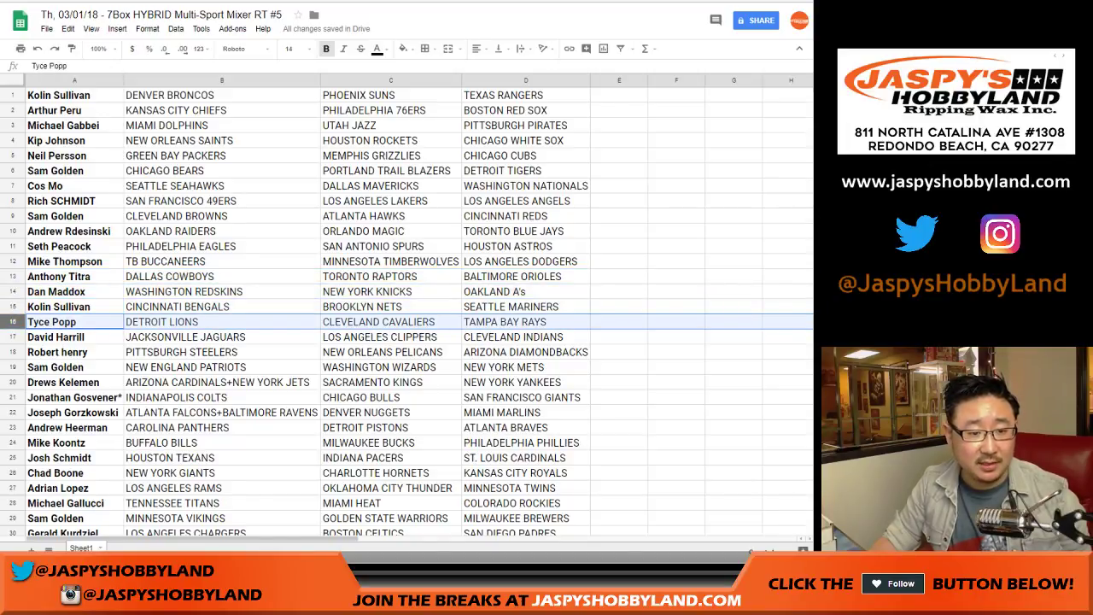
pyautogui.click(13, 336)
pyautogui.click(12, 352)
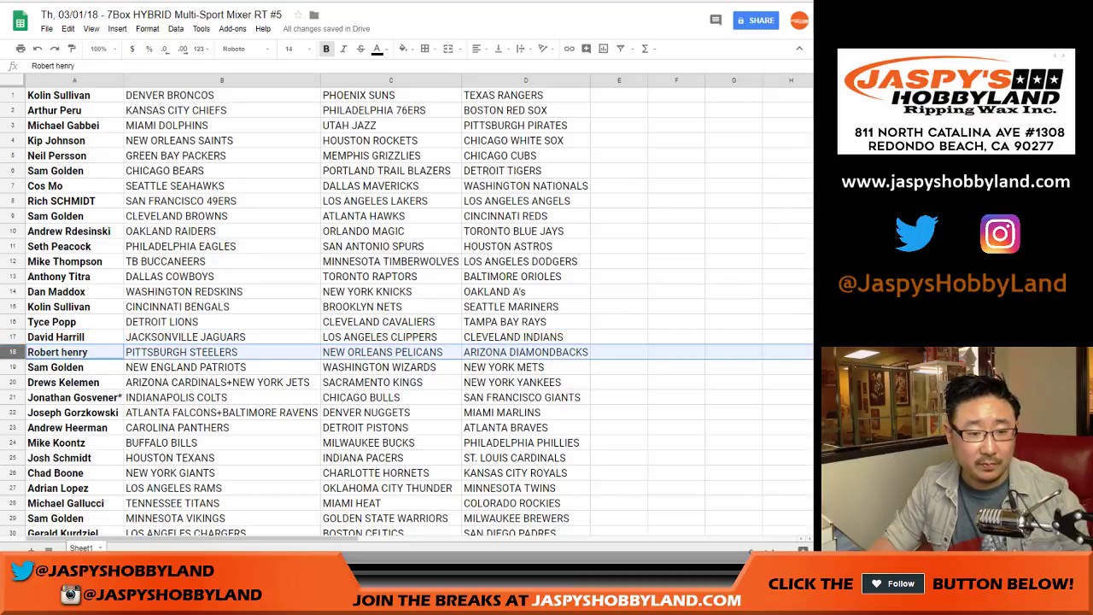
pyautogui.click(13, 367)
pyautogui.click(13, 382)
pyautogui.click(13, 397)
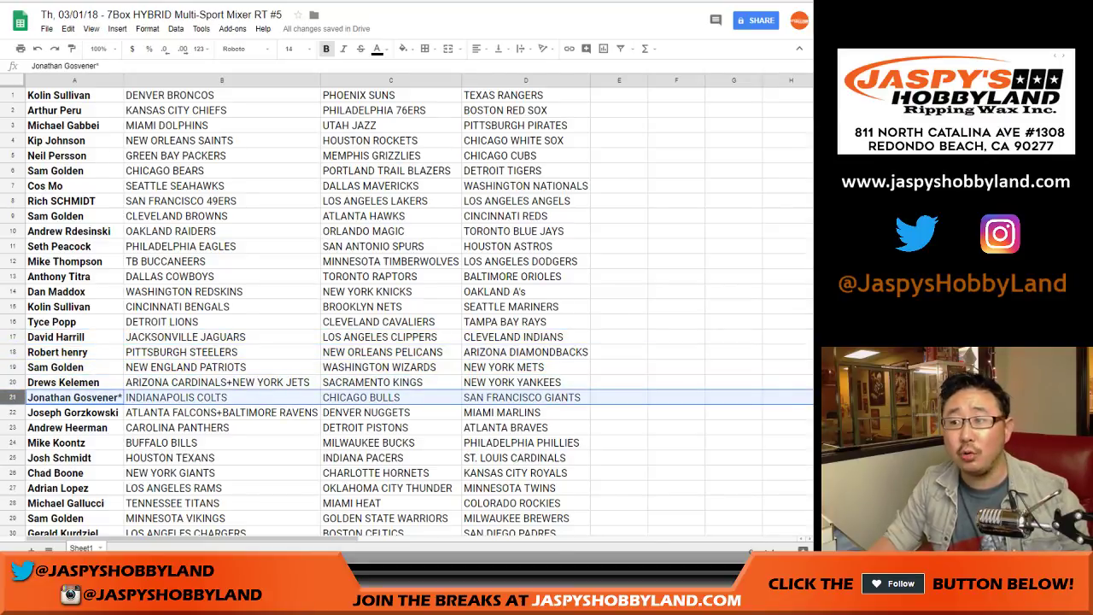
pyautogui.scroll(-1, 12, 398)
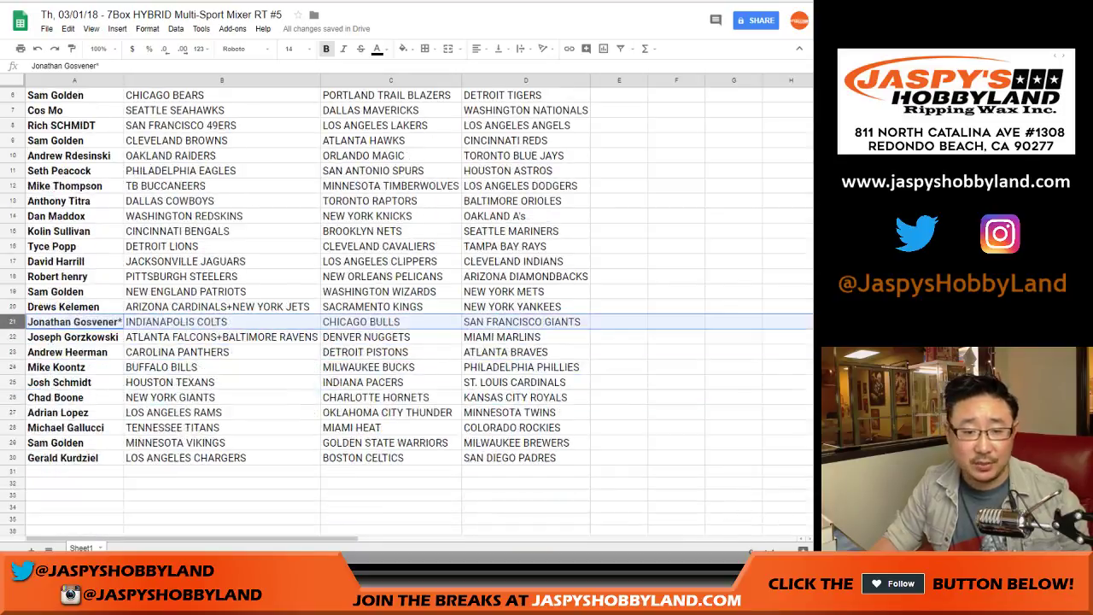
pyautogui.click(13, 337)
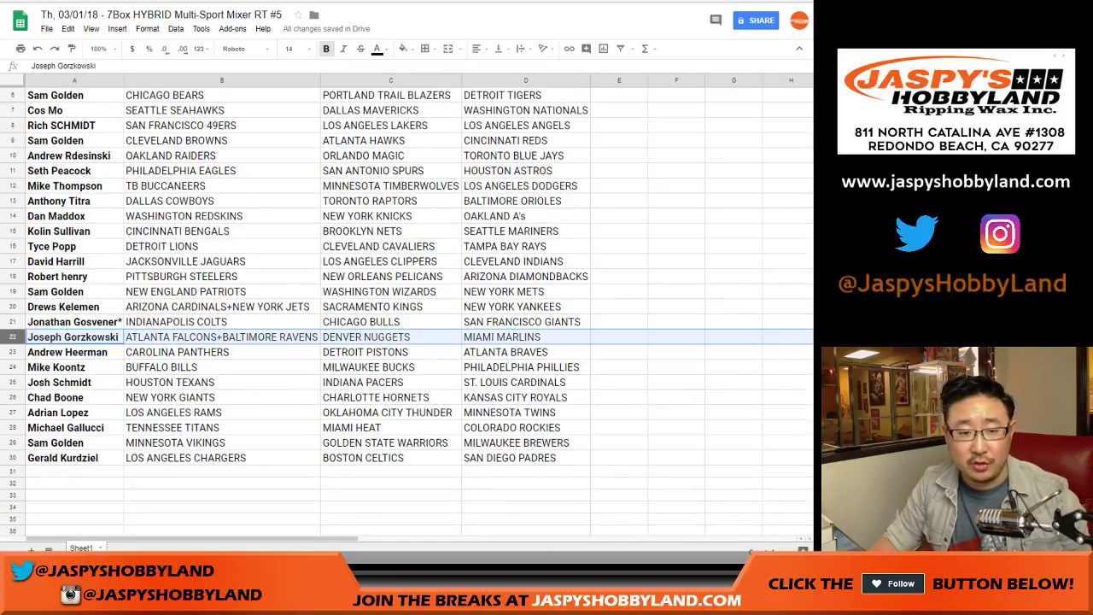
pyautogui.click(13, 352)
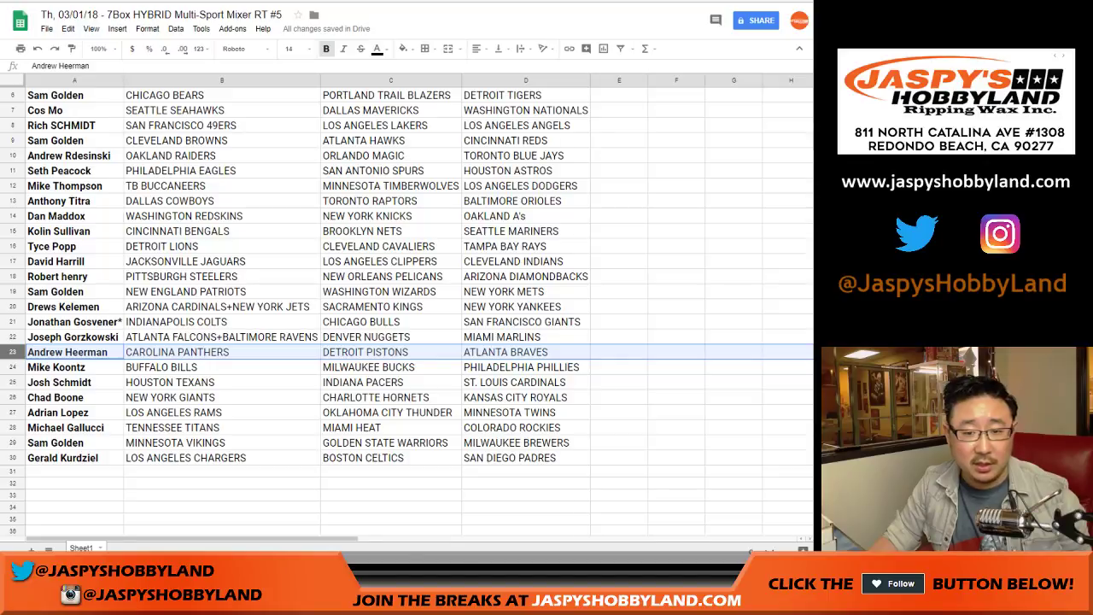
pyautogui.click(13, 367)
pyautogui.click(13, 383)
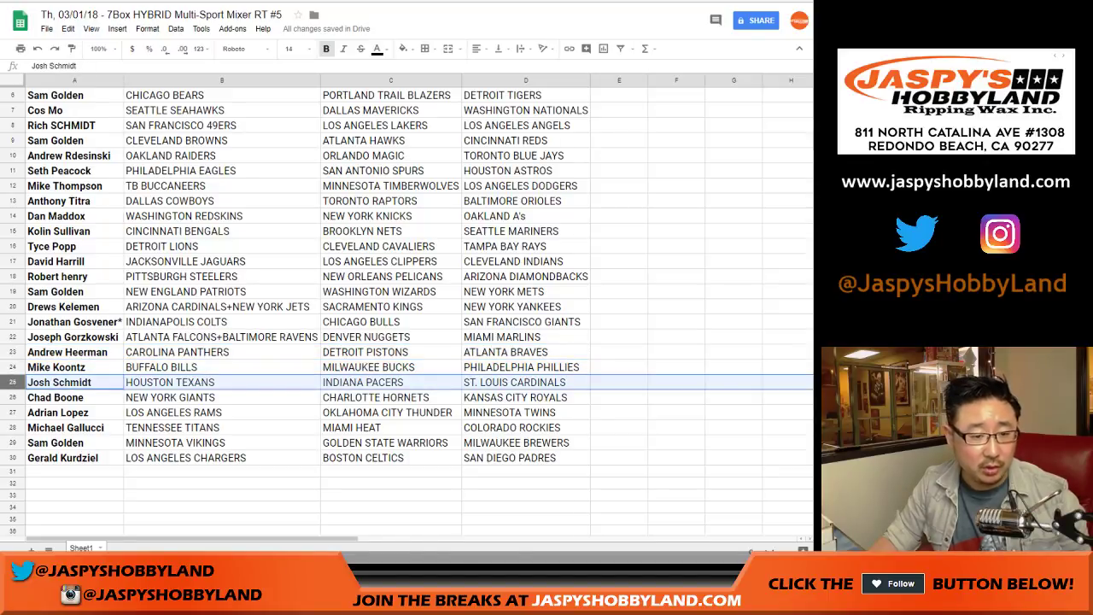
pyautogui.click(12, 397)
pyautogui.click(12, 412)
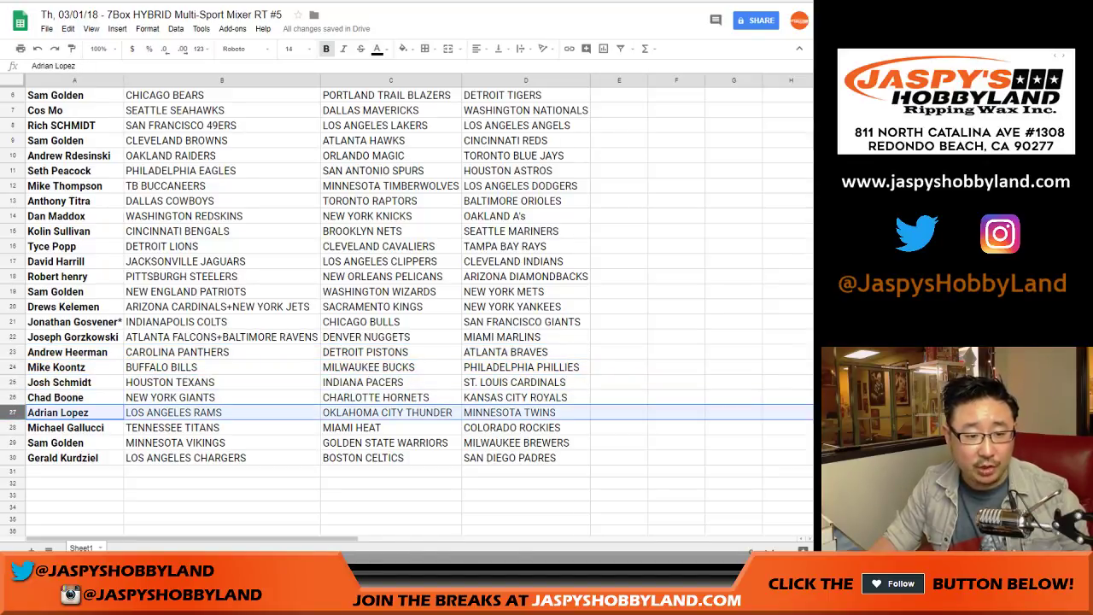
pyautogui.click(12, 427)
pyautogui.click(13, 443)
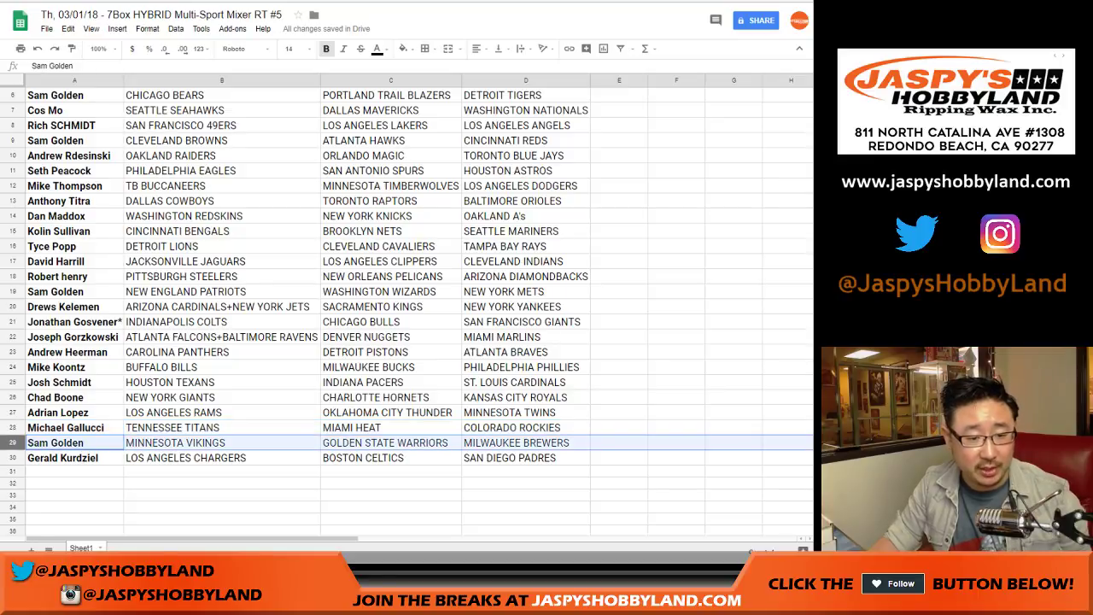
pyautogui.click(13, 457)
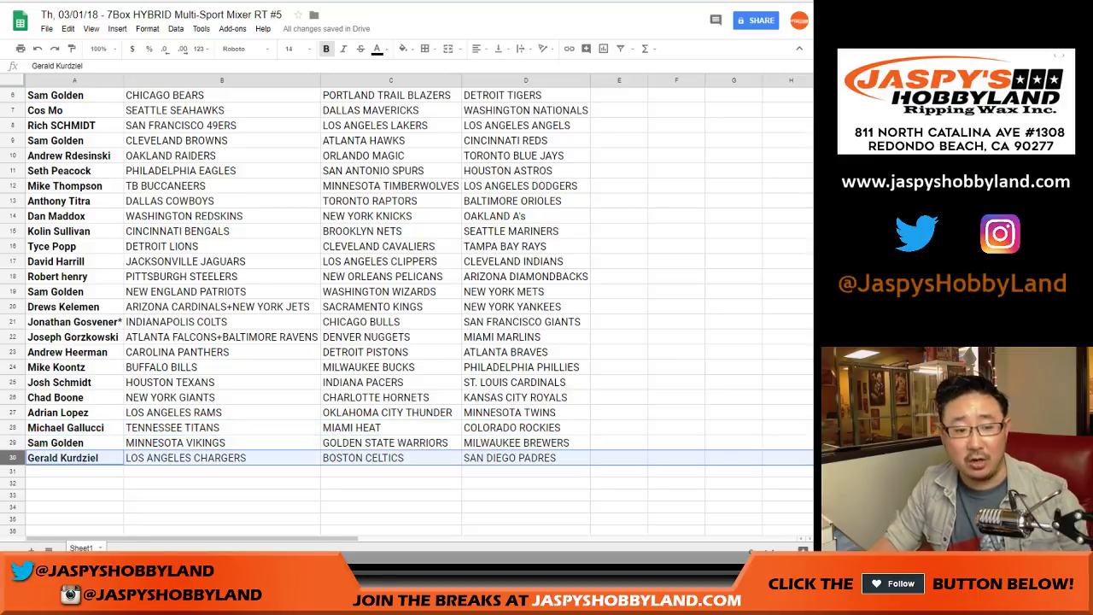
pyautogui.scroll(2, 406, 308)
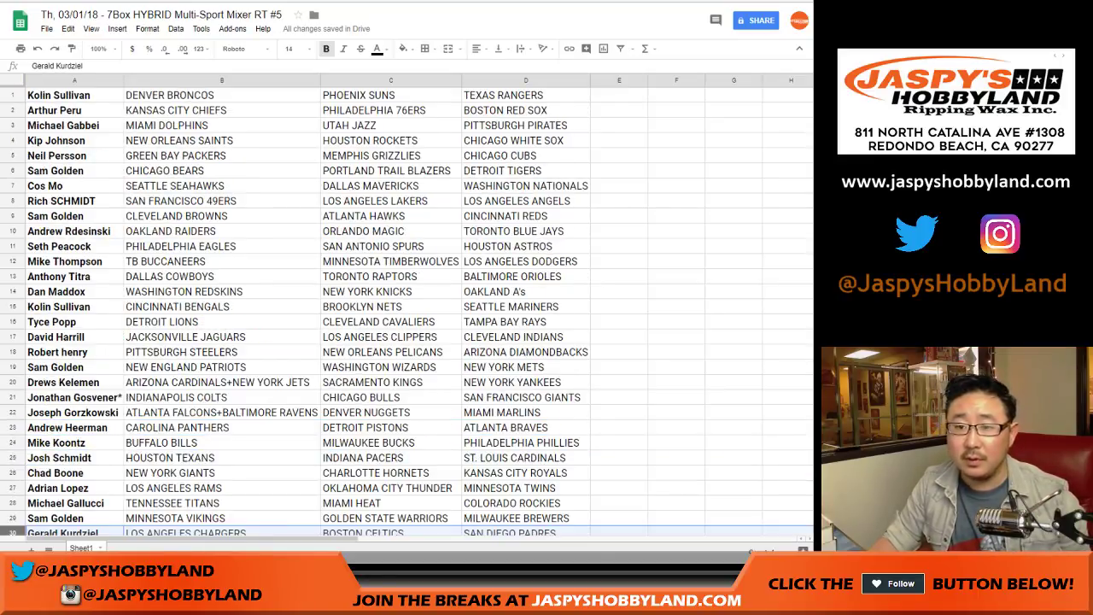
pyautogui.click(619, 95)
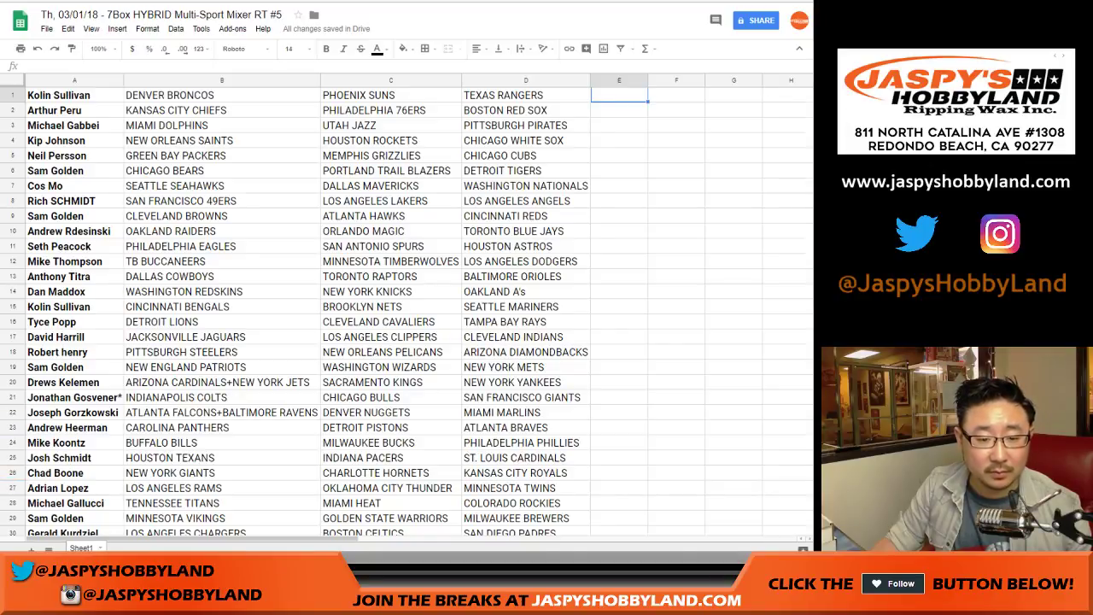
# Highlight rows 26 and 20 together to compare the two participants' teams
pyautogui.click(13, 475)
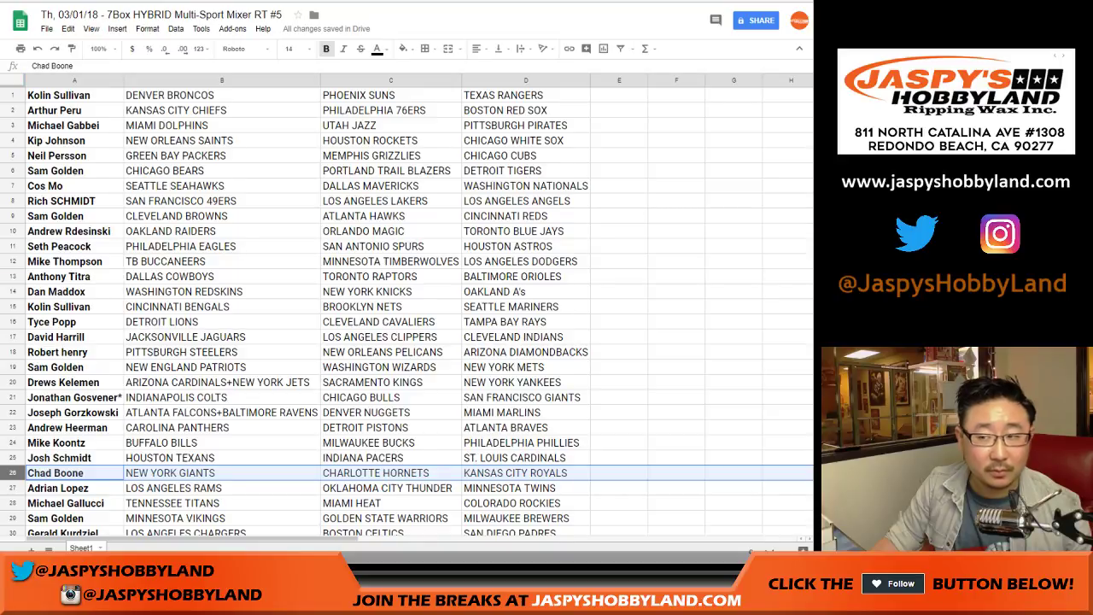
pyautogui.scroll(-2, 407, 313)
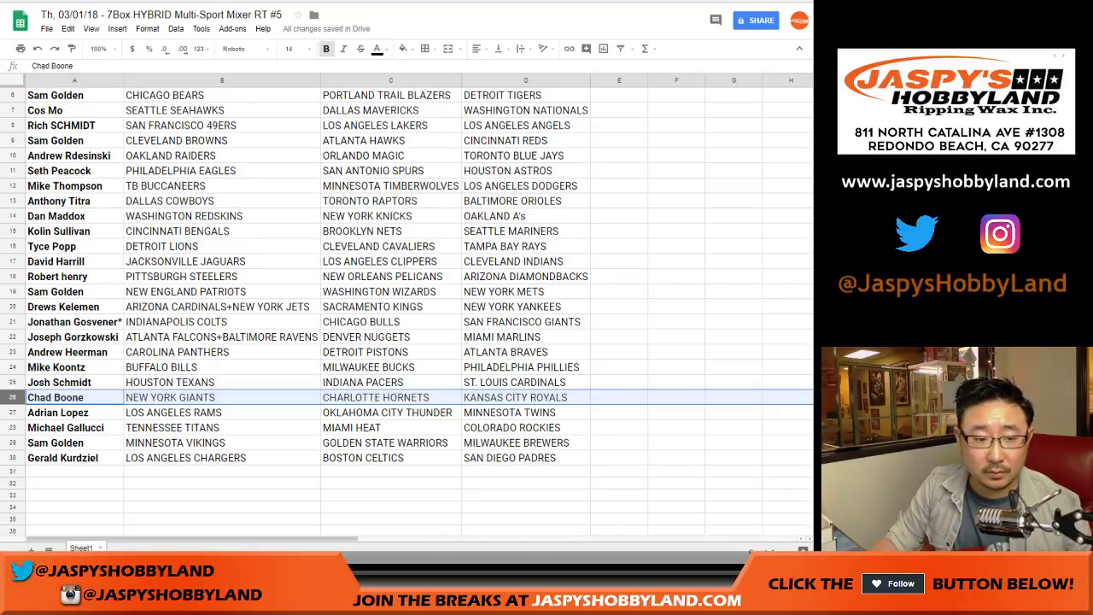
pyautogui.scroll(2, 407, 313)
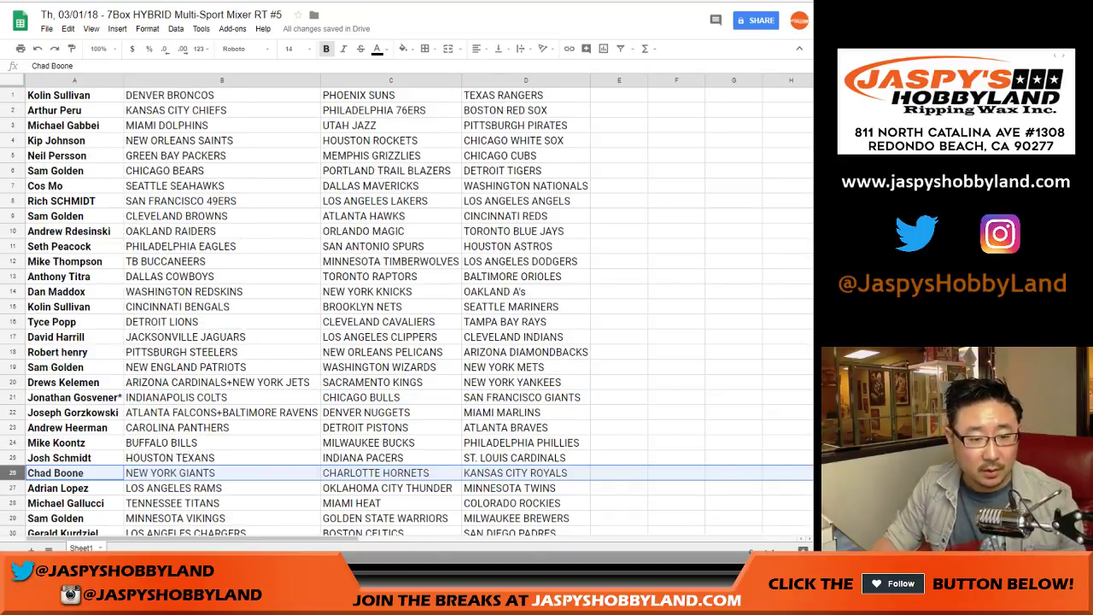
pyautogui.keyDown('ctrl'); pyautogui.click(12, 382); pyautogui.keyUp('ctrl')
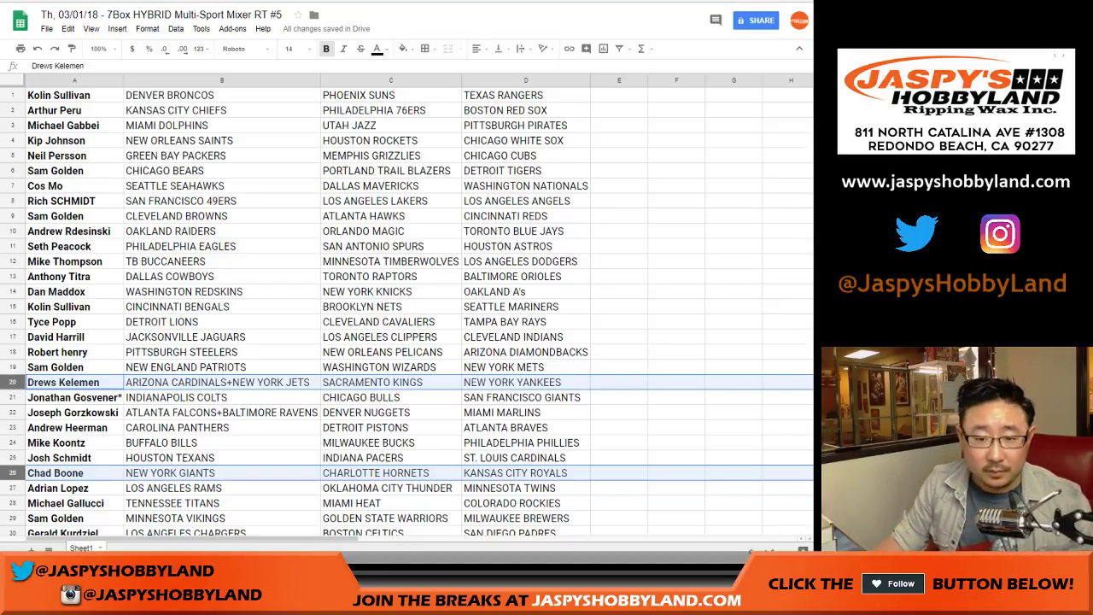
# Move SACRAMENTO KINGS from C20 to E20 and CHARLOTTE HORNETS from C26 to E26
pyautogui.click(325, 381)
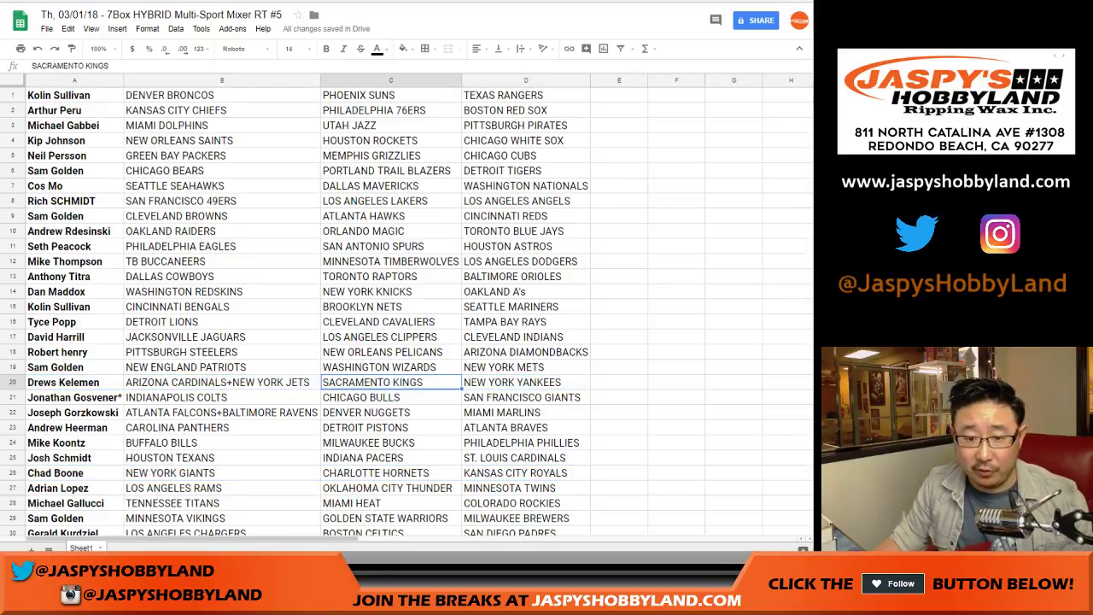
pyautogui.moveTo(325, 382); pyautogui.dragTo(619, 385)
pyautogui.click(325, 472)
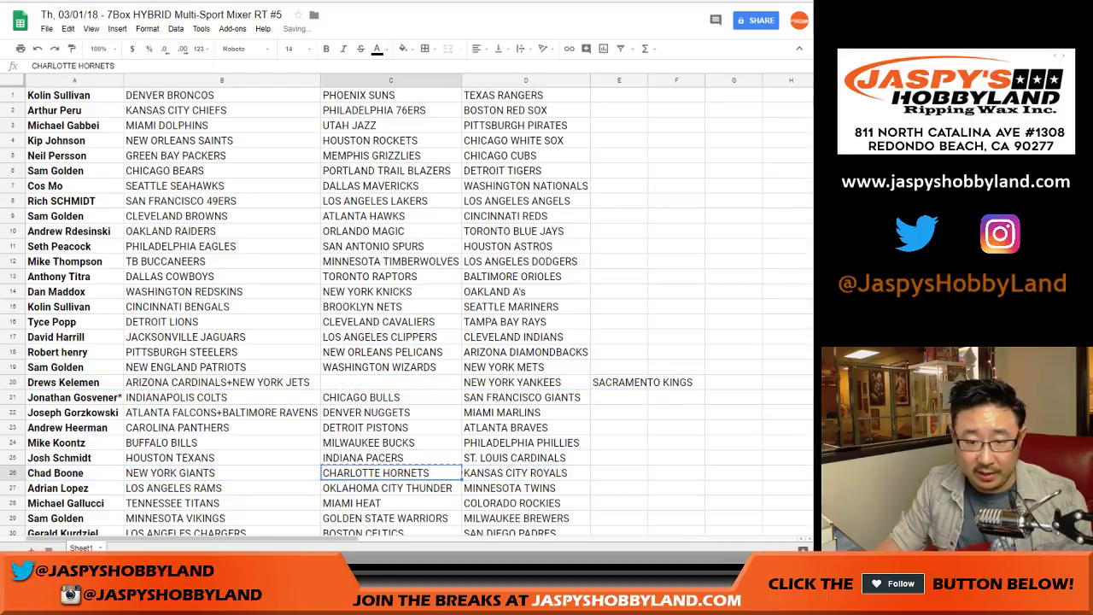
pyautogui.moveTo(325, 472); pyautogui.dragTo(619, 475)
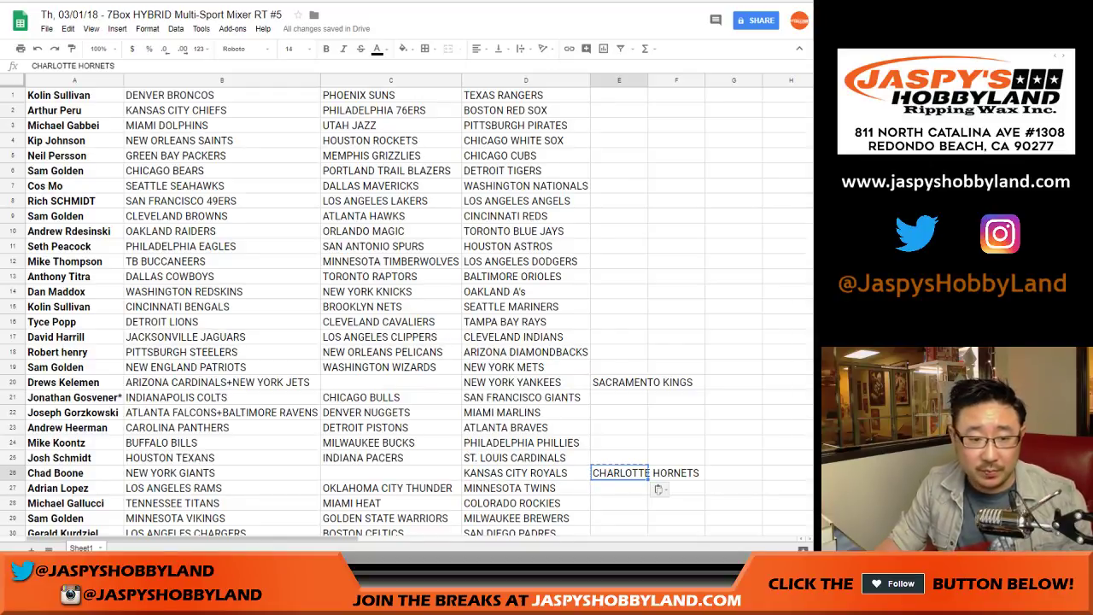
# Move CHARLOTTE HORNETS from E26 into C20 and append "-t" to the team name
pyautogui.moveTo(657, 489); pyautogui.dragTo(427, 382)
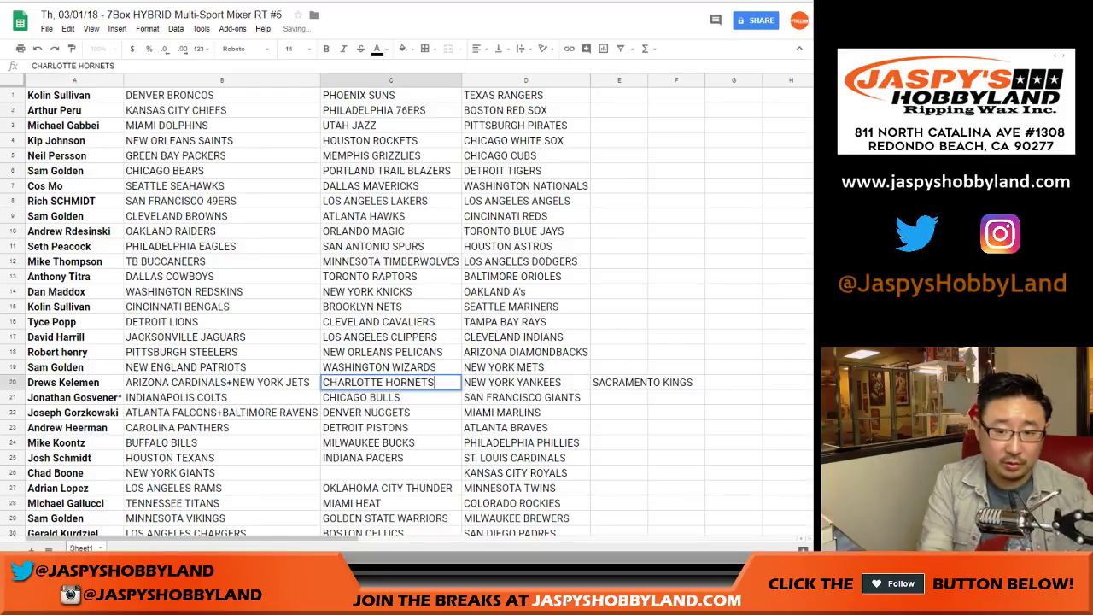
pyautogui.write('-t')
pyautogui.press('Return')
pyautogui.press('Up')
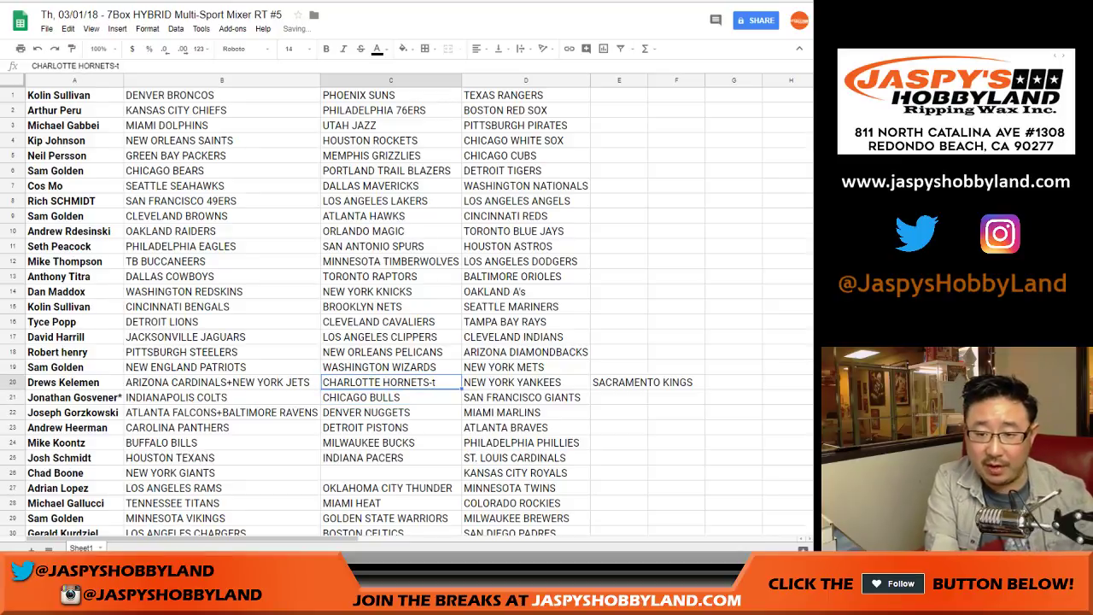
# Cut SACRAMENTO KINGS from E20 and paste it into the empty basketball cell C26
pyautogui.press('Right')
pyautogui.press('Right')
pyautogui.hotkey('ctrl', 'x')
pyautogui.press('Down')
pyautogui.press('Down')
pyautogui.press('Down')
pyautogui.press('Down')
pyautogui.press('Down')
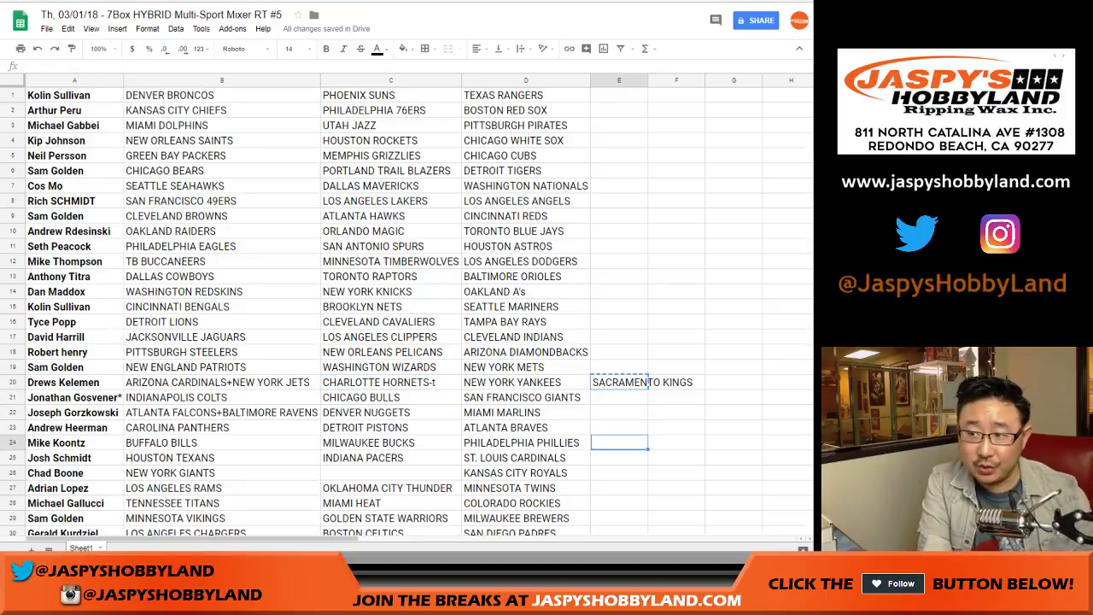
pyautogui.press('Left')
pyautogui.press('Left')
pyautogui.press('Left')
pyautogui.press('Down')
pyautogui.press('Right')
pyautogui.hotkey('ctrl', 'v')
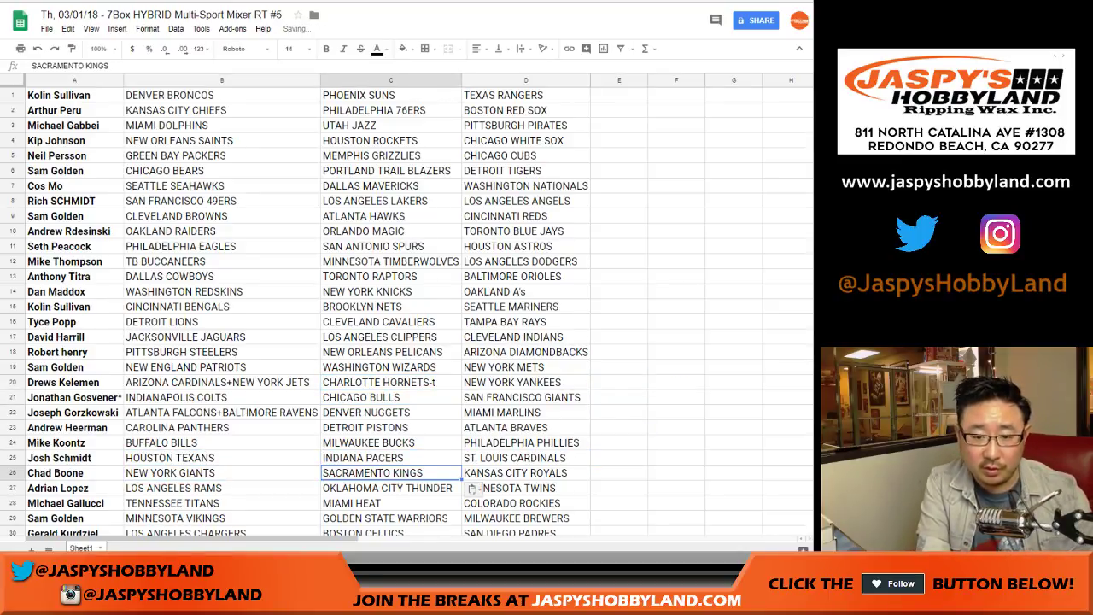
# Append "-t" to the SACRAMENTO KINGS entry in C26
pyautogui.press('Return')
pyautogui.write('-t')
pyautogui.press('Return')
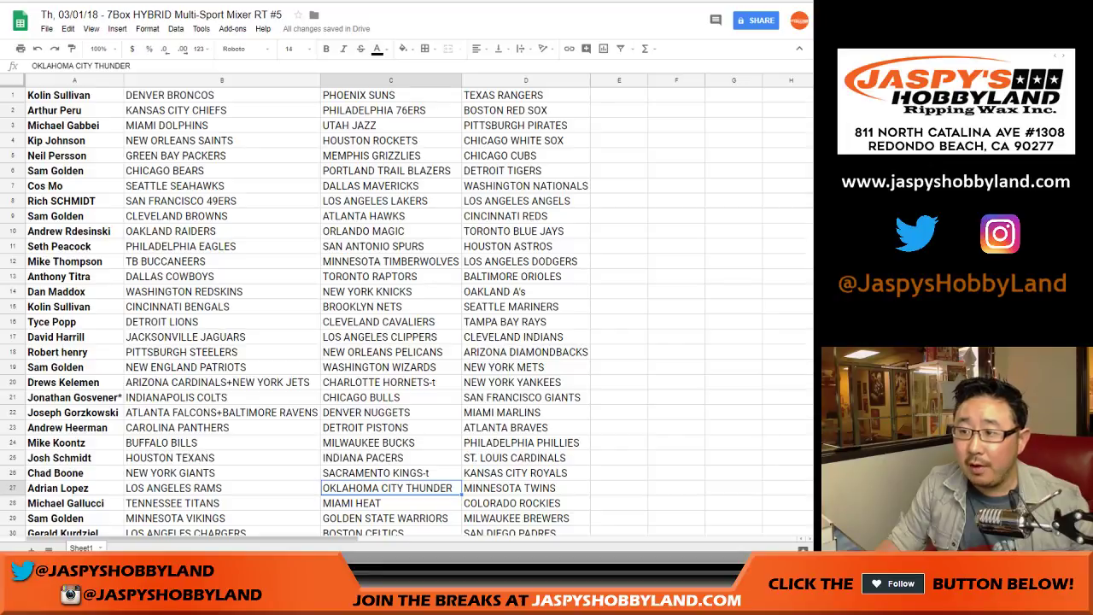
# Correct the participant's first name in A20 by removing its extra "s"
pyautogui.click(74, 383)
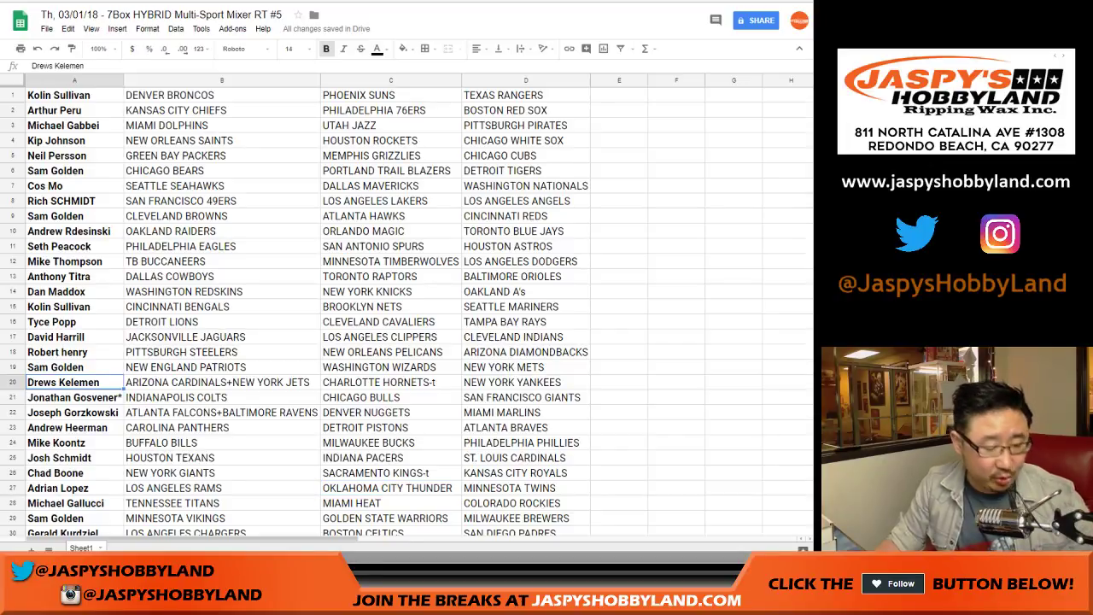
pyautogui.press('F2')
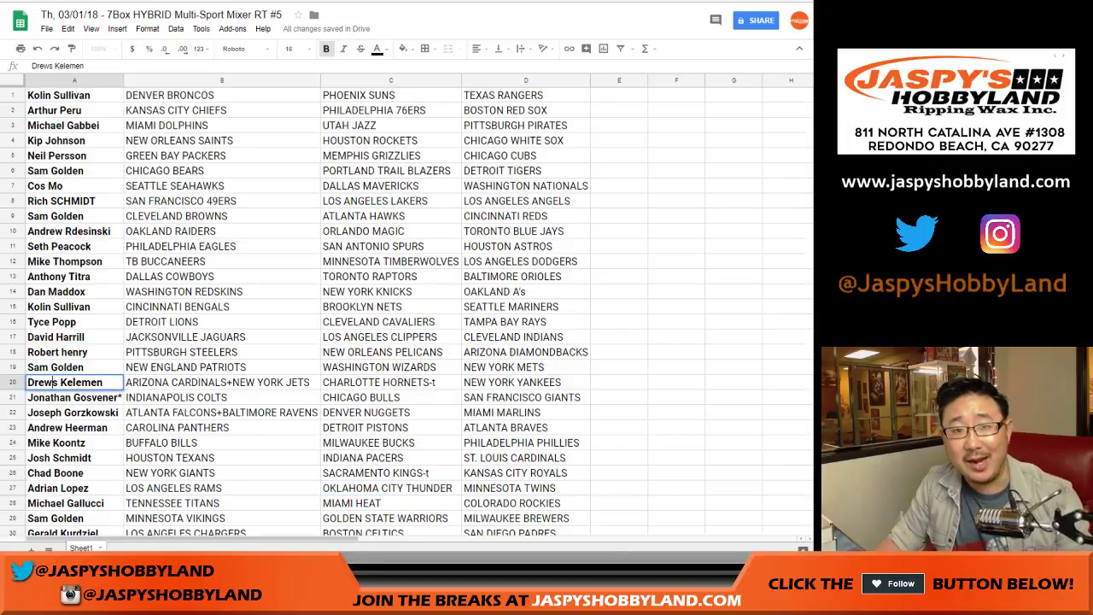
pyautogui.press('Delete')
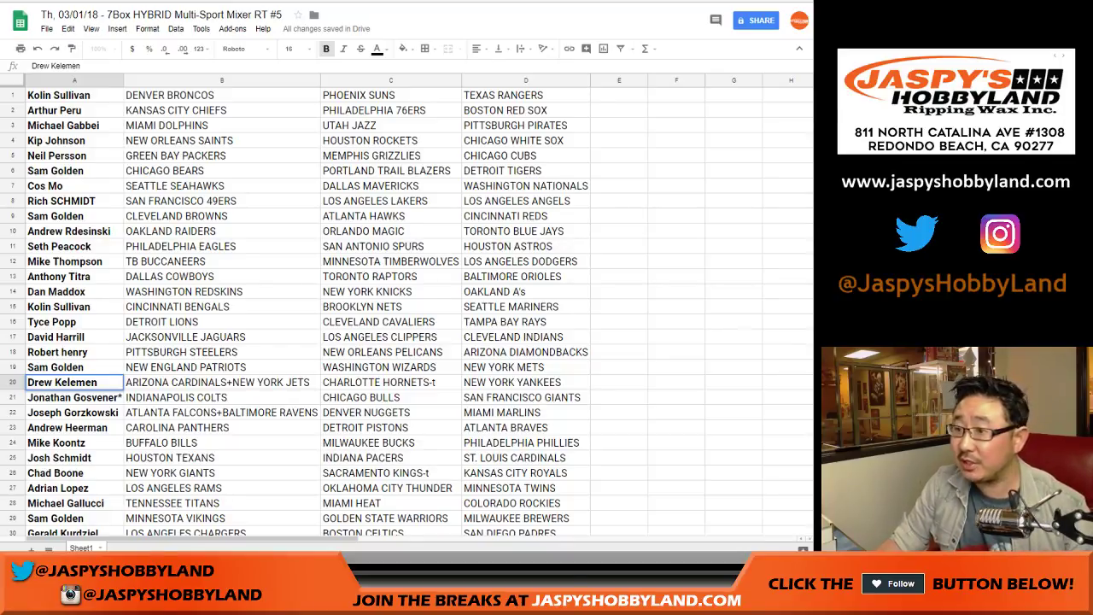
pyautogui.click(620, 397)
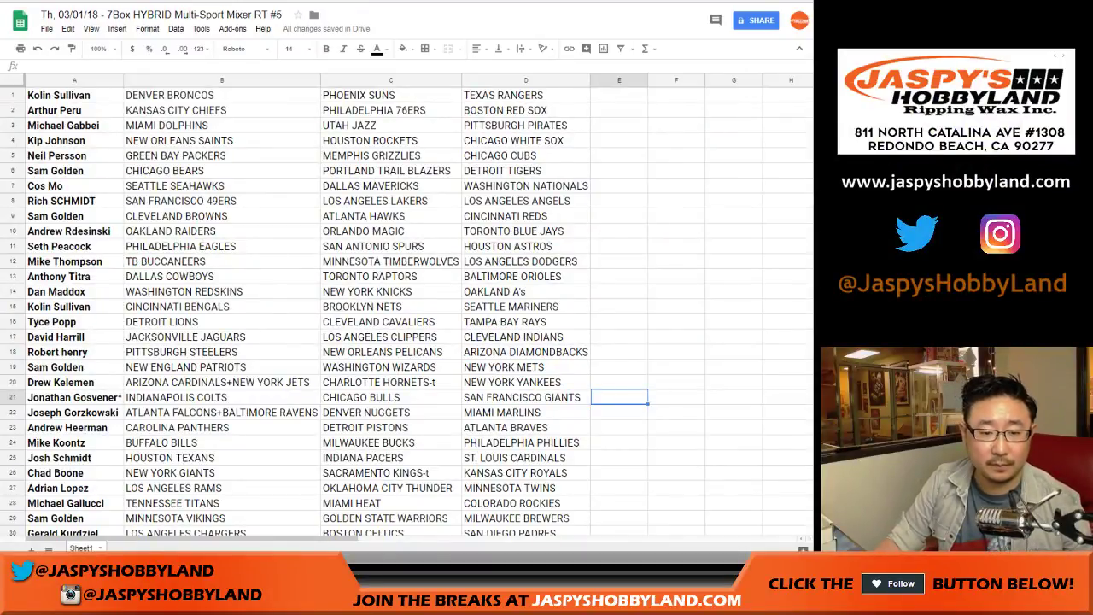
# Highlight rows 21 and 27 together to compare the two participants' teams
pyautogui.click(13, 398)
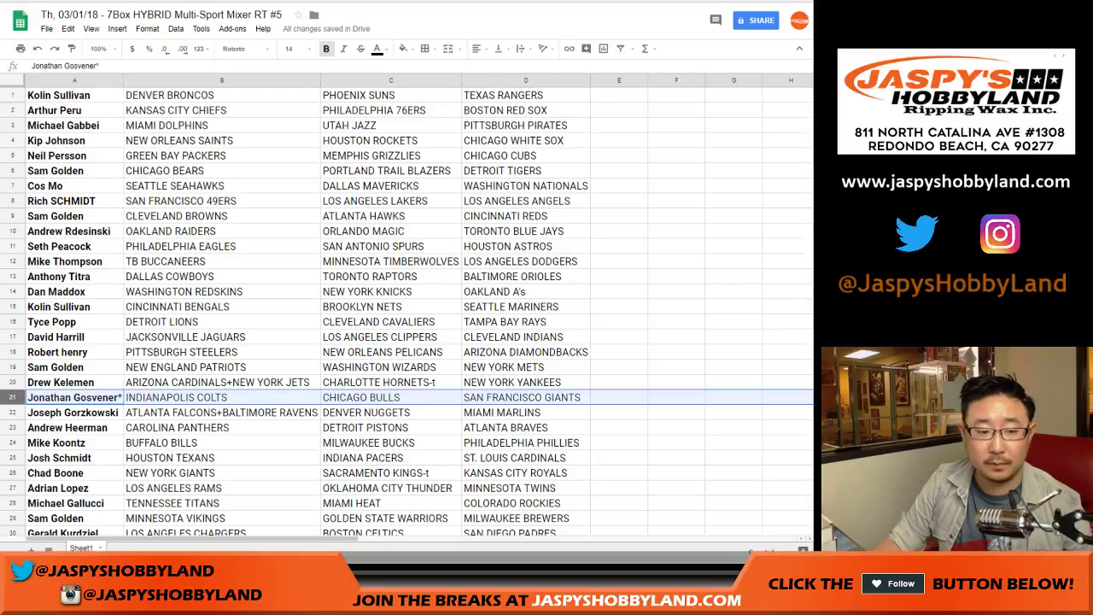
pyautogui.keyDown('ctrl'); pyautogui.click(12, 488); pyautogui.keyUp('ctrl')
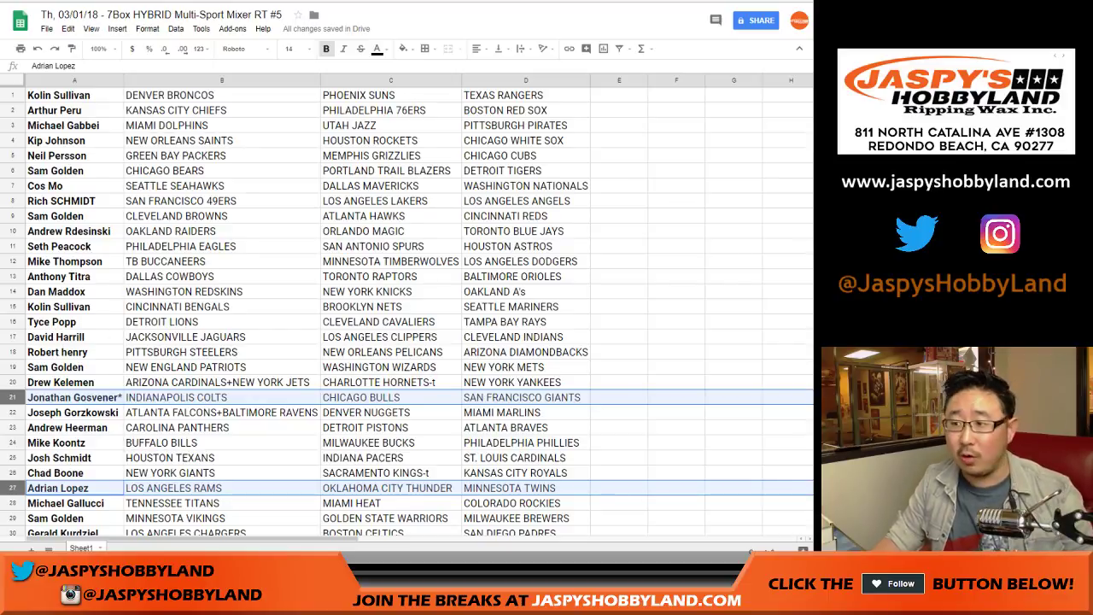
# Set the font size of the whole sheet to 13 and fit the column widths to their contents
pyautogui.hotkey('ctrl', 'a')
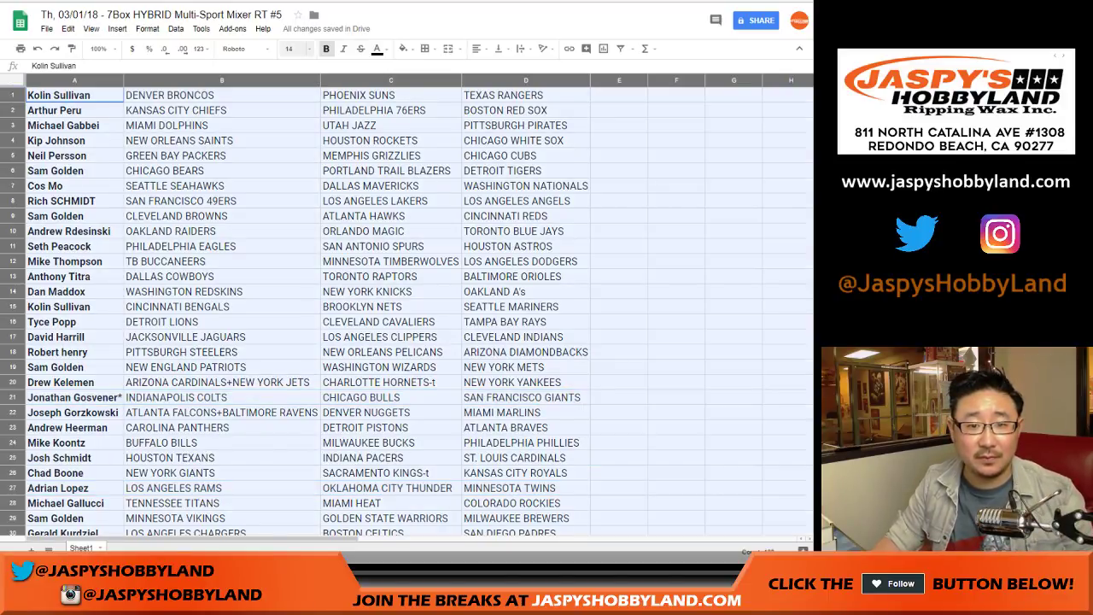
pyautogui.click(293, 49)
pyautogui.write('13')
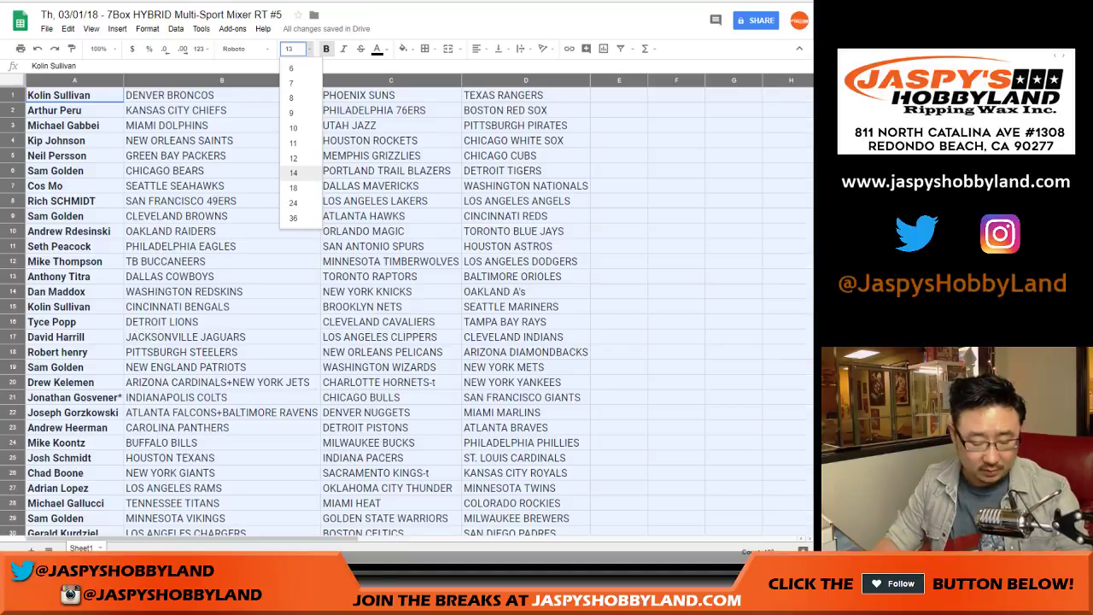
pyautogui.press('Return')
pyautogui.doubleClick(123, 80)
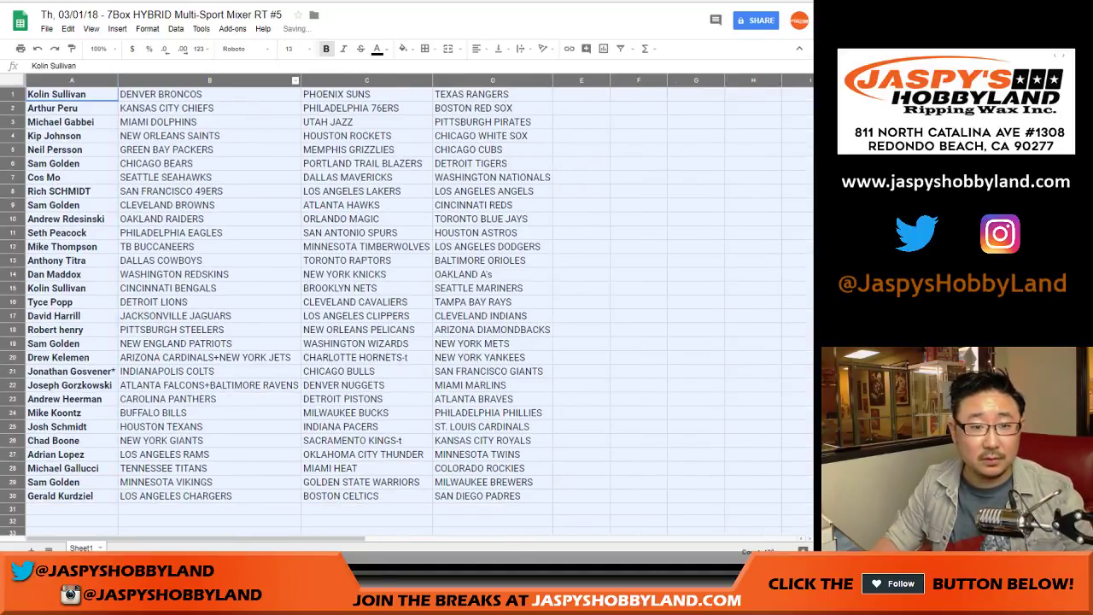
# Apply borders around every team cell in B1:D30
pyautogui.moveTo(162, 94); pyautogui.dragTo(493, 497)
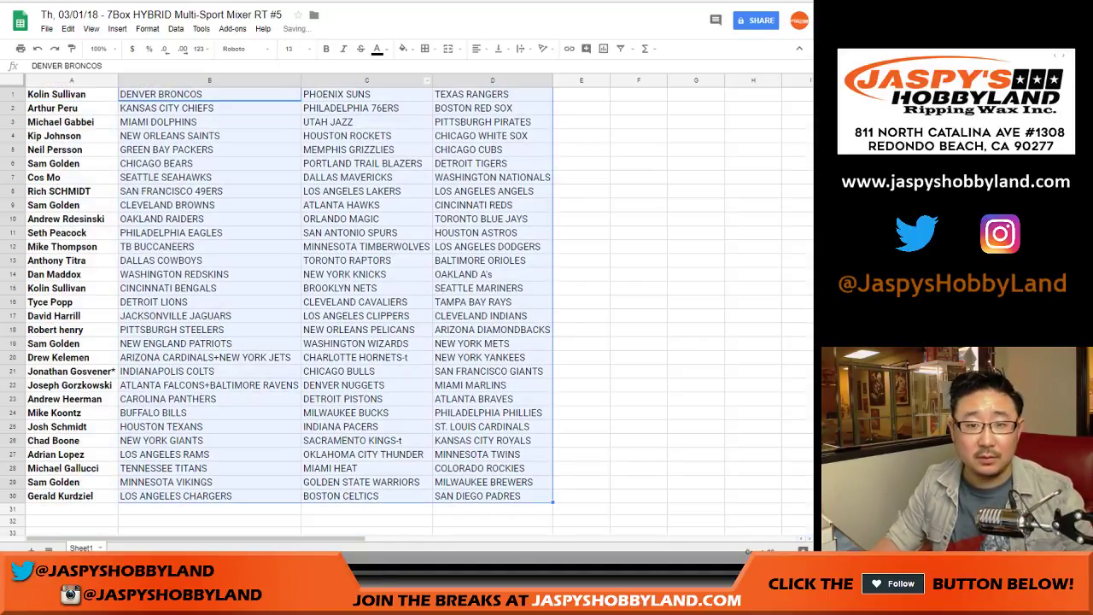
pyautogui.click(424, 47)
pyautogui.click(429, 72)
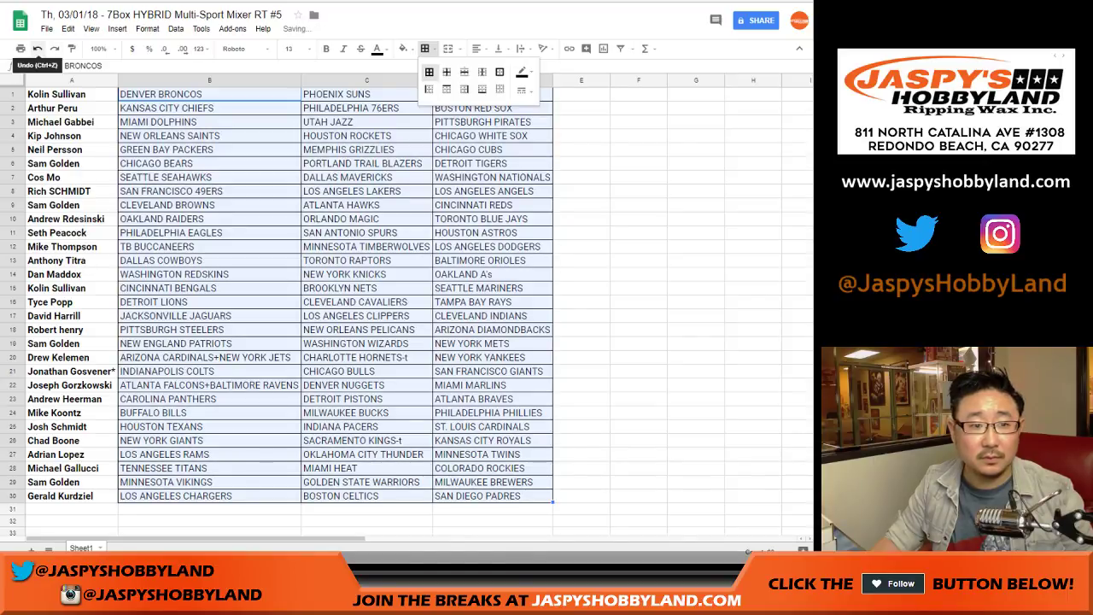
# Center the contents of the whole sheet horizontally and align them to the middle vertically
pyautogui.click(85, 94)
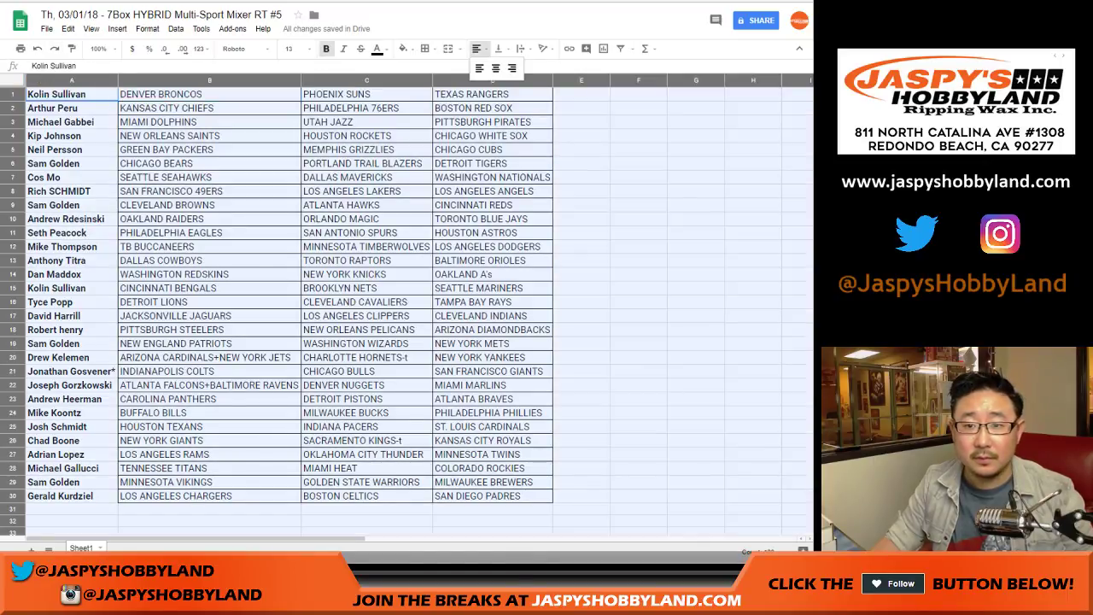
pyautogui.click(477, 48)
pyautogui.click(495, 67)
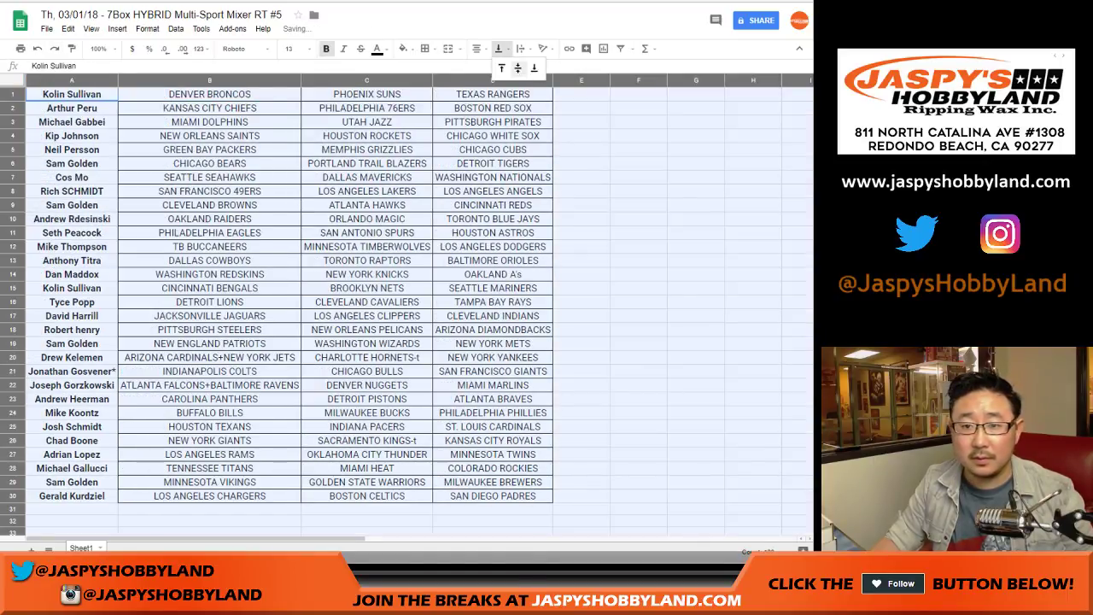
# Open the print settings for the current sheet and add the workbook title to the page header
pyautogui.click(20, 47)
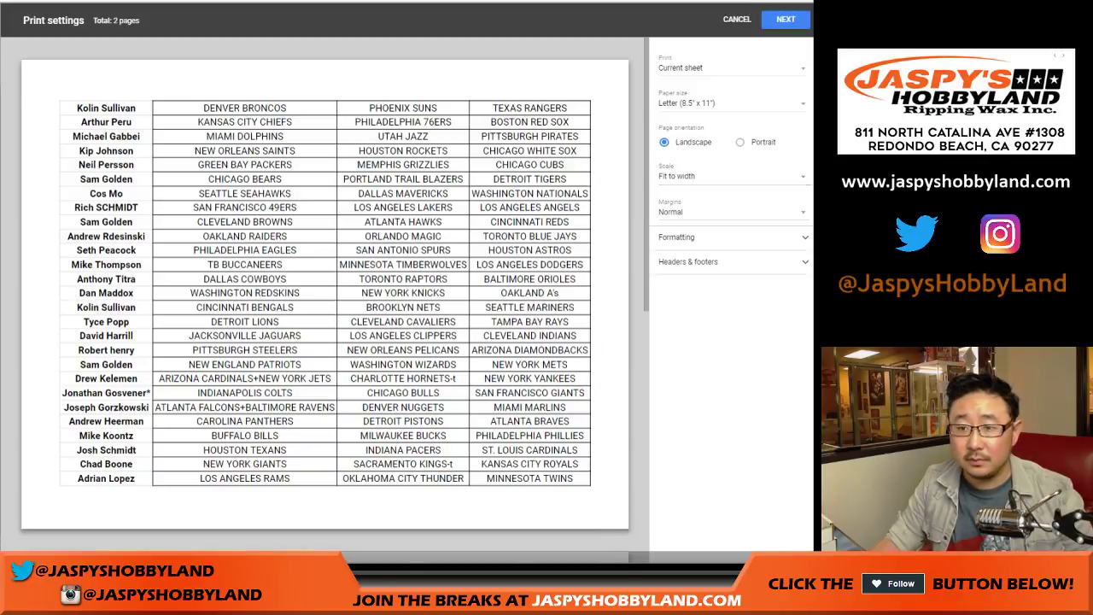
pyautogui.click(689, 262)
pyautogui.click(664, 298)
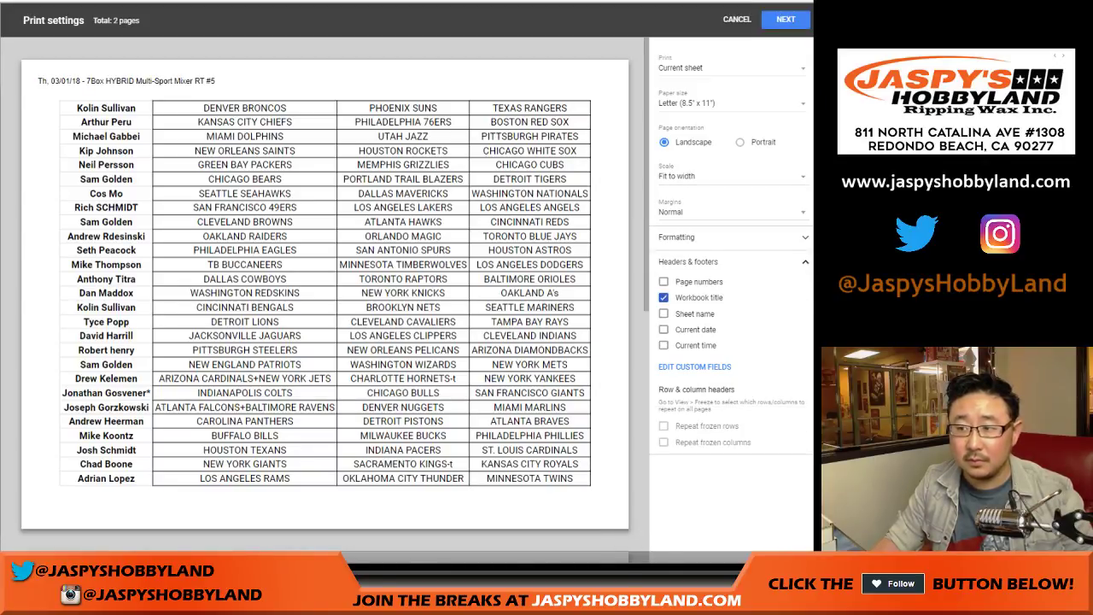
pyautogui.scroll(-5, 325, 299)
pyautogui.scroll(5, 324, 291)
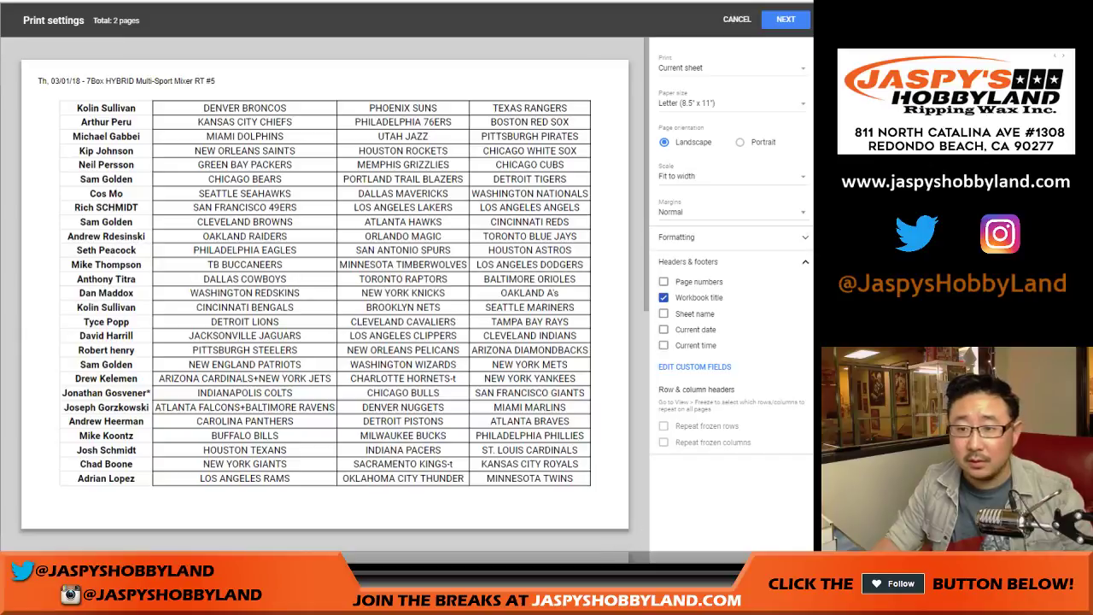
# Set the print scale to Fit to height and print one copy of the sheet
pyautogui.click(732, 177)
pyautogui.click(722, 170)
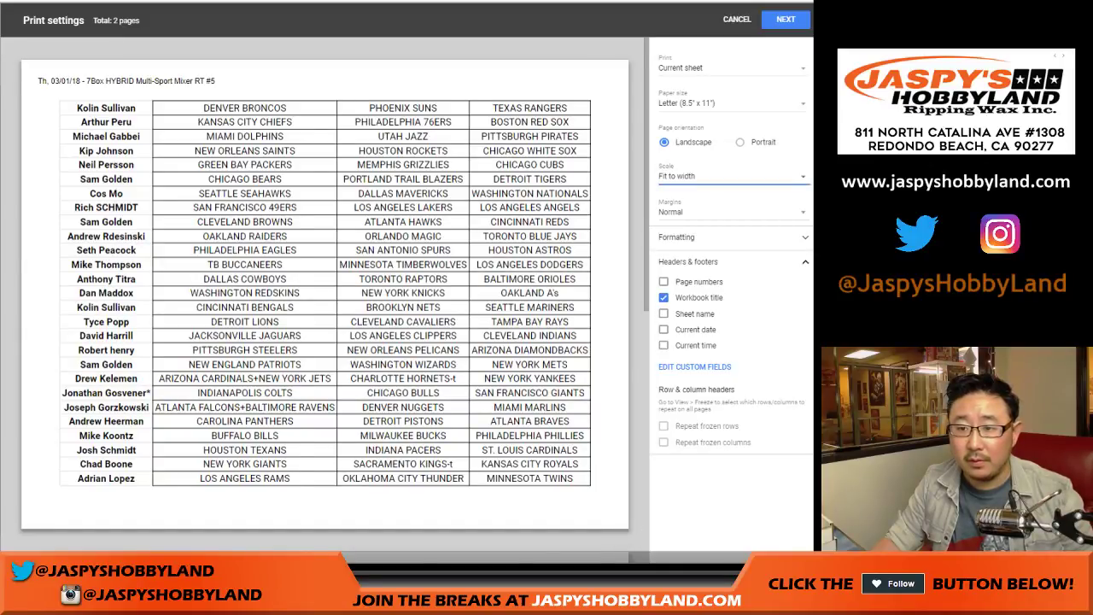
pyautogui.click(732, 177)
pyautogui.click(723, 170)
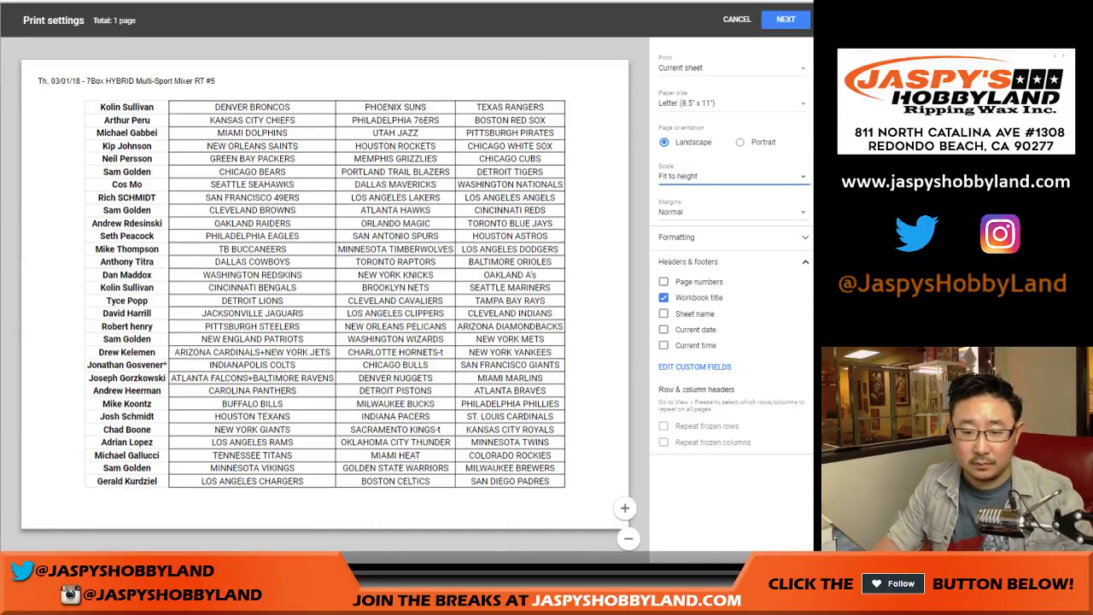
pyautogui.press('Escape')
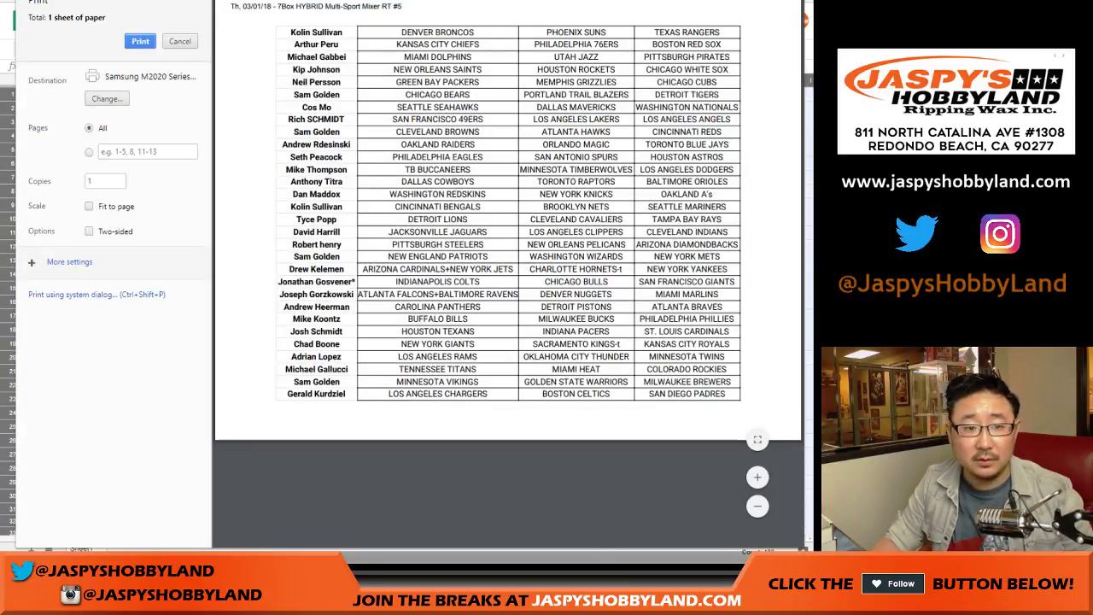
pyautogui.click(137, 43)
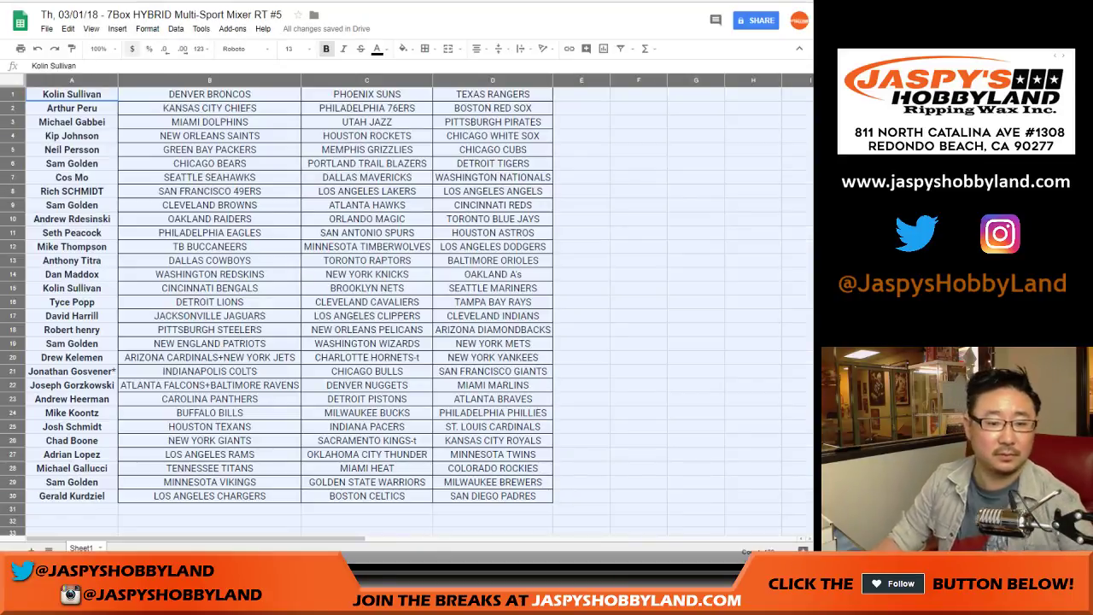